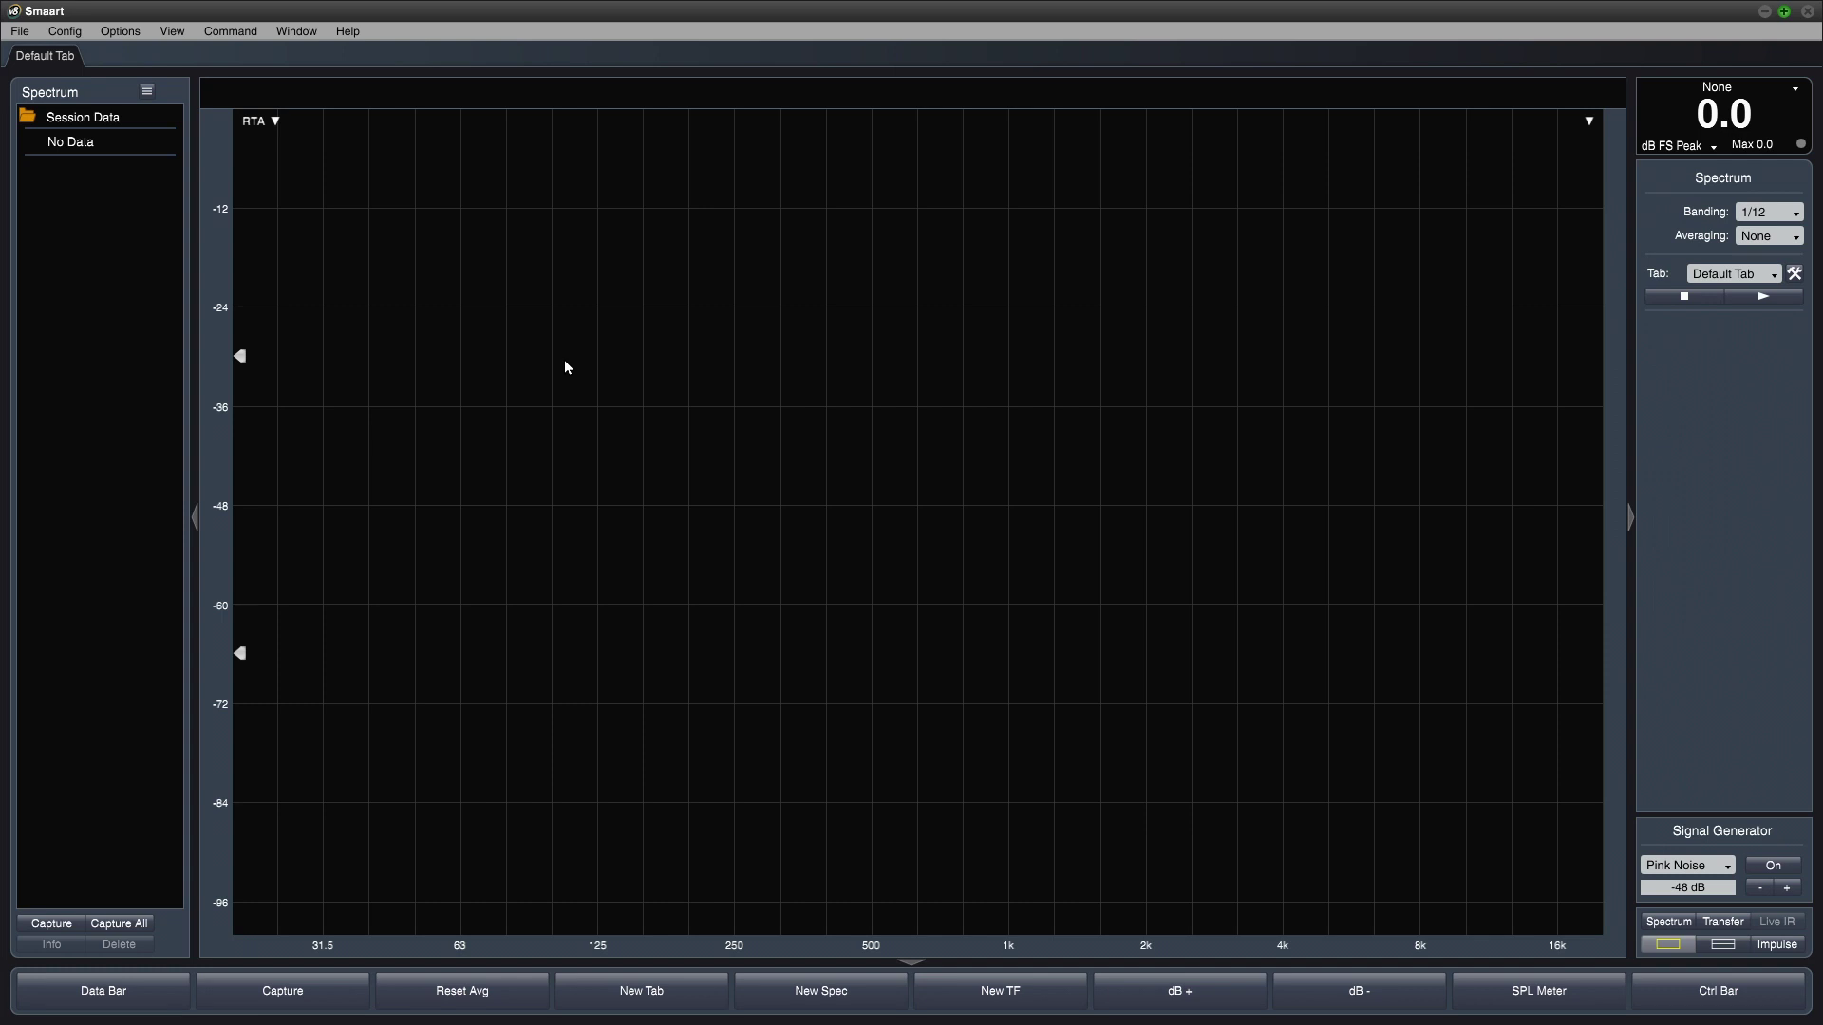
Step: Restore Smaart's configuration to defaults from Manage Configurations and confirm deleting the current setup
{"action": "left_click", "coordinate": [60, 32]}
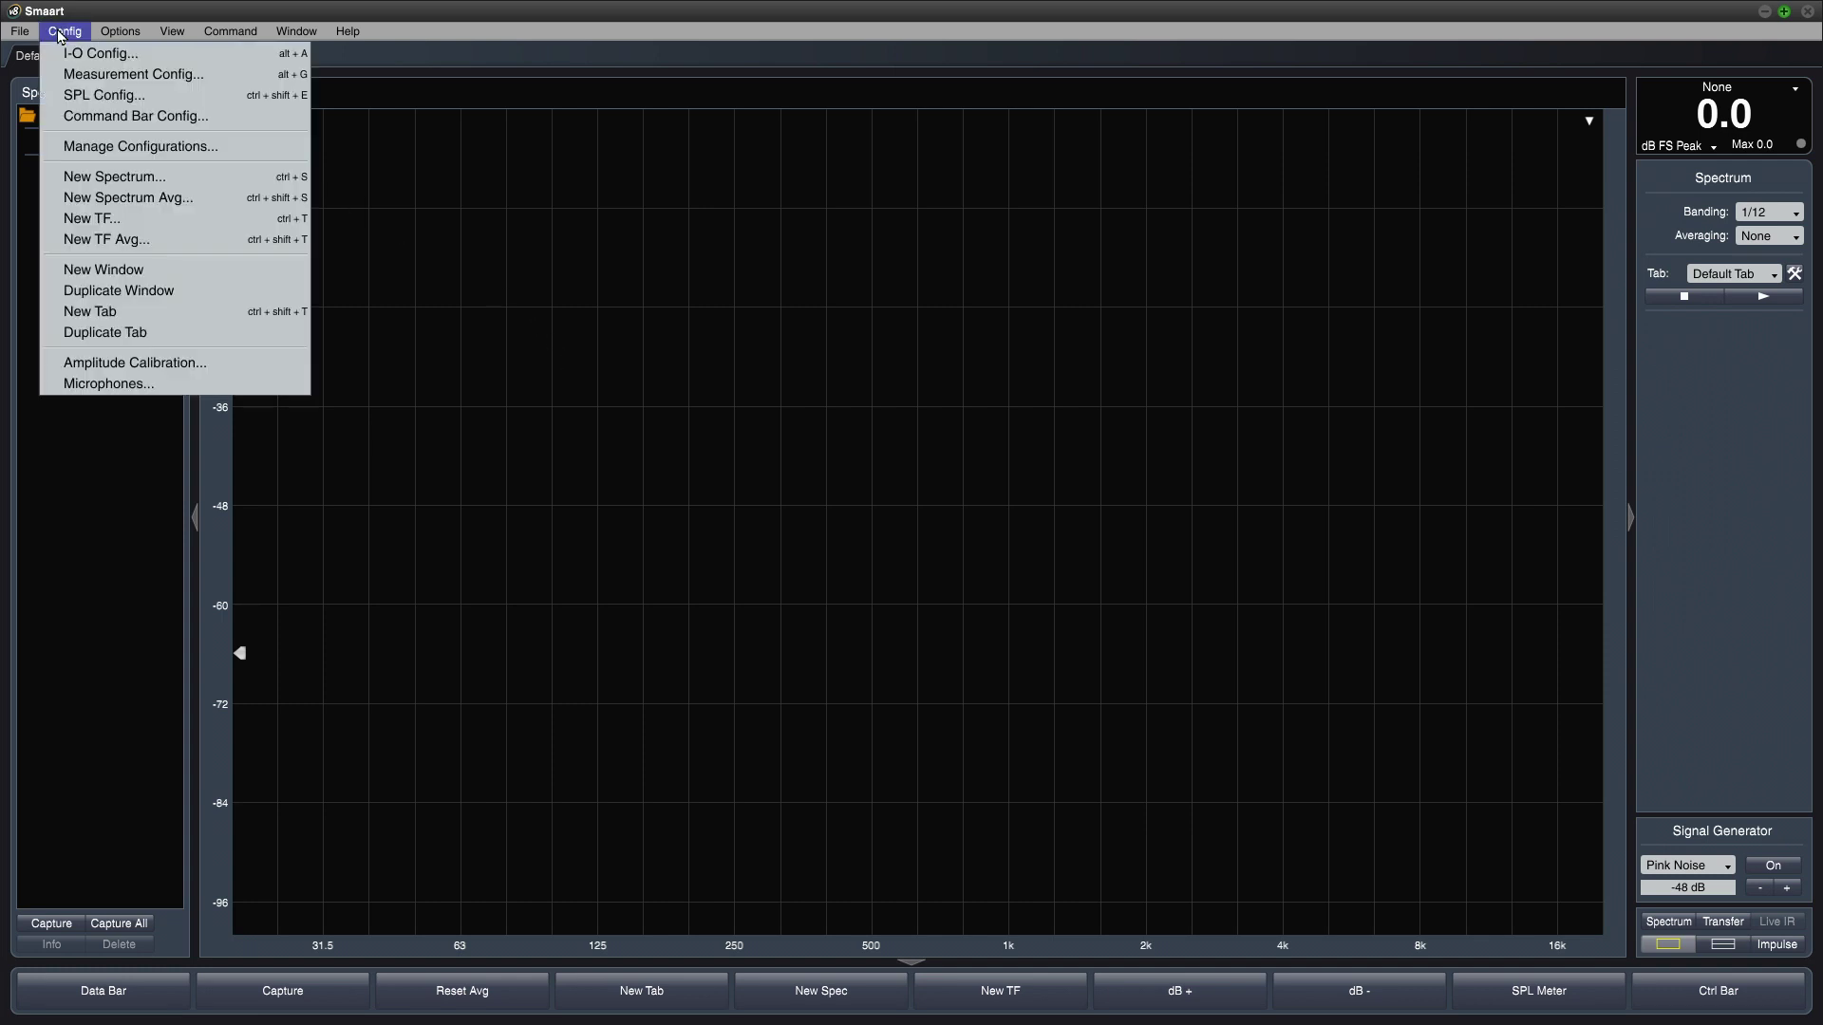
{"action": "left_click", "coordinate": [152, 154]}
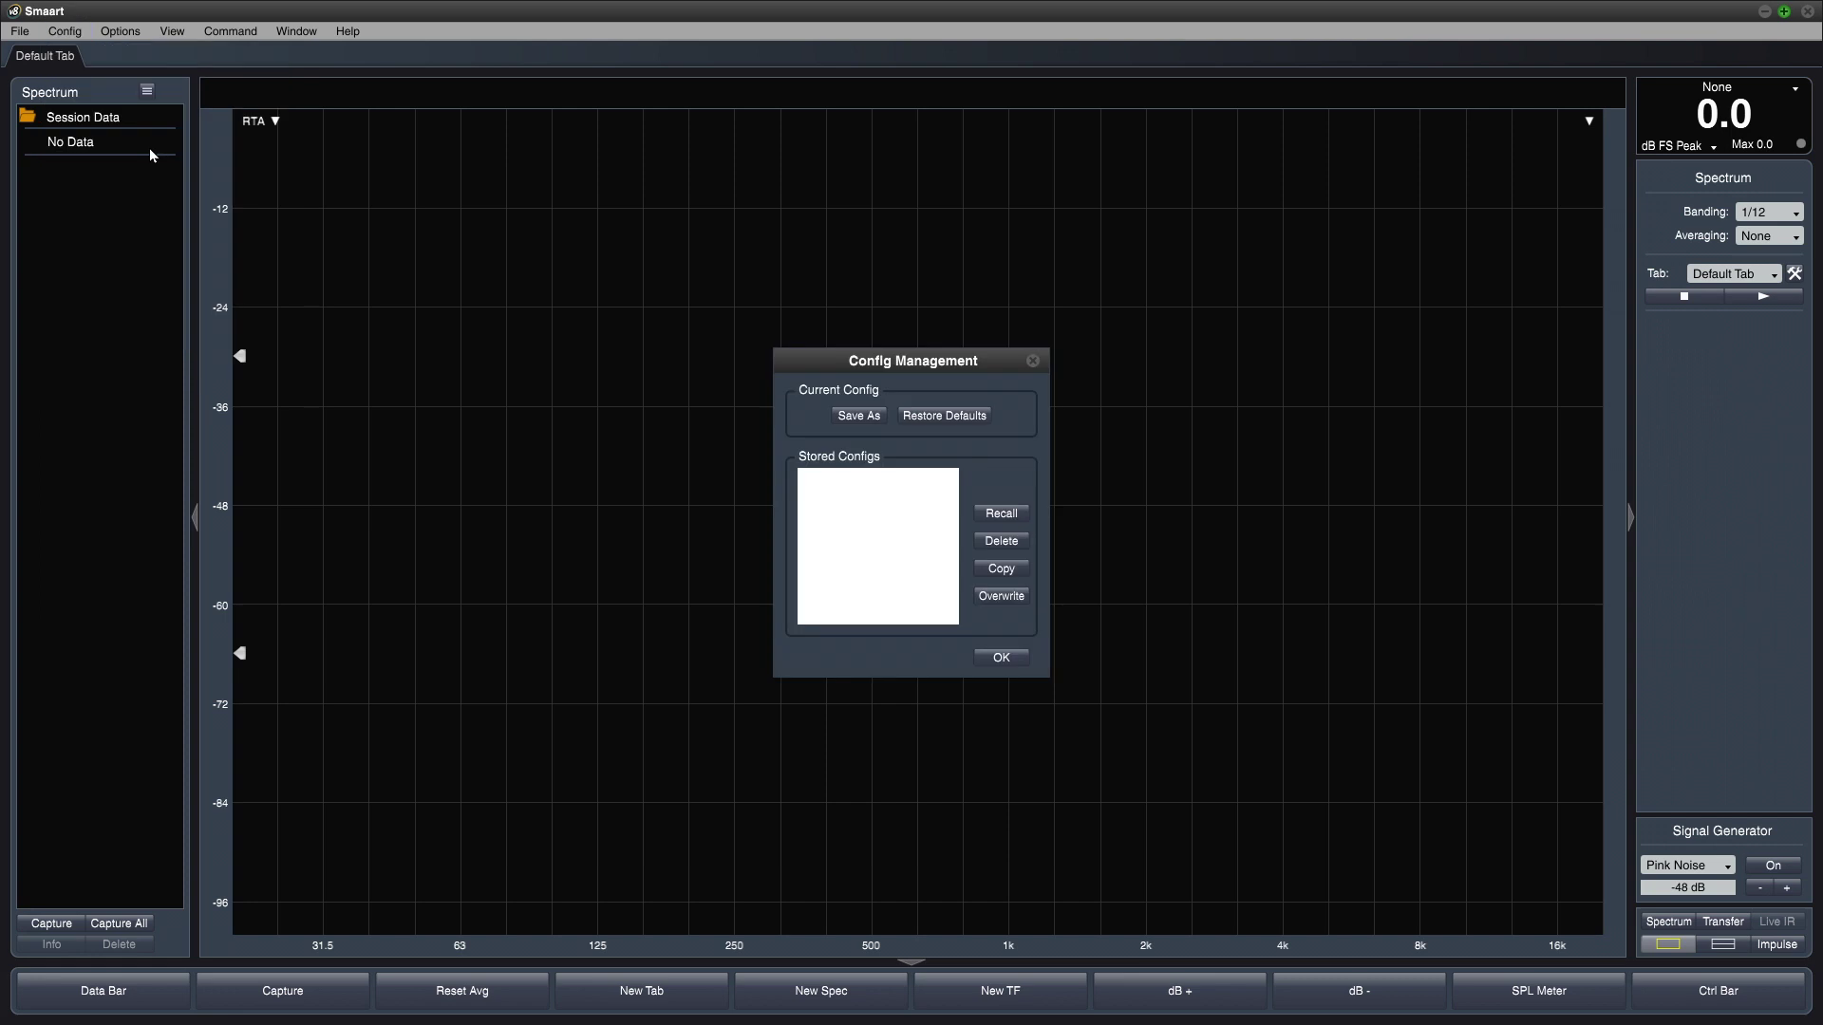
{"action": "left_click", "coordinate": [966, 417]}
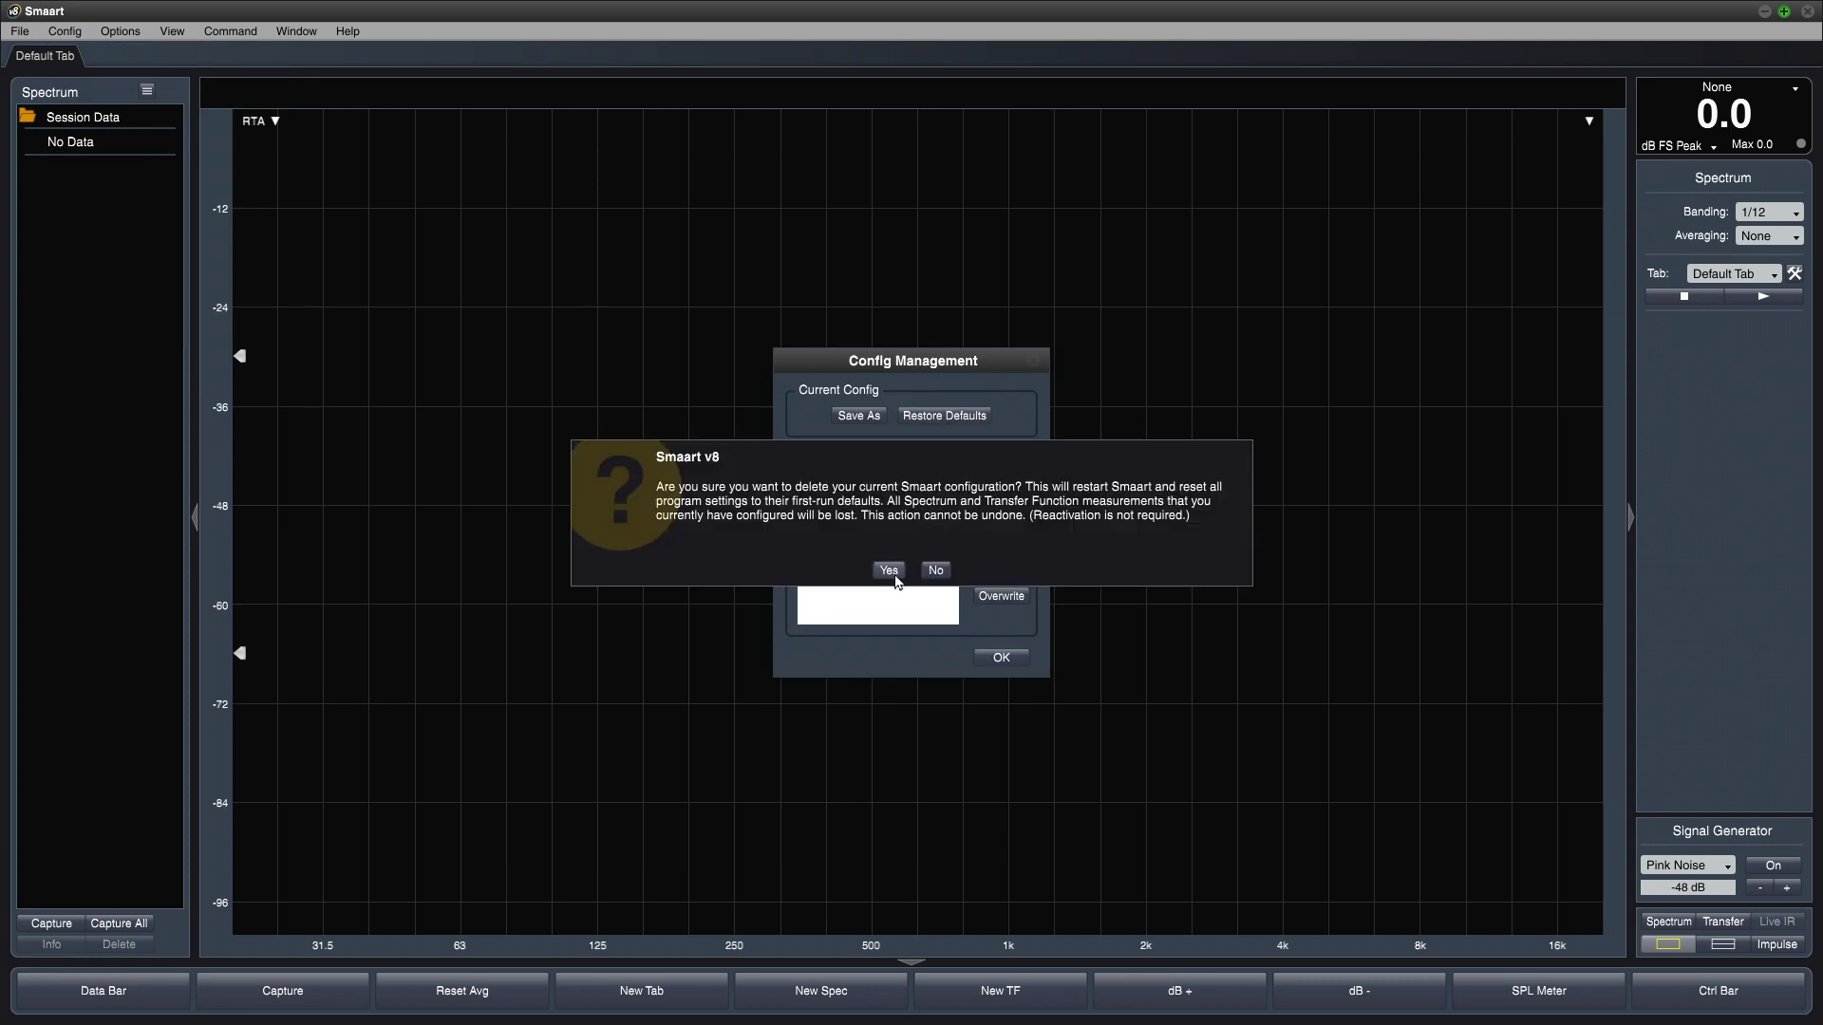
{"action": "left_click", "coordinate": [894, 575]}
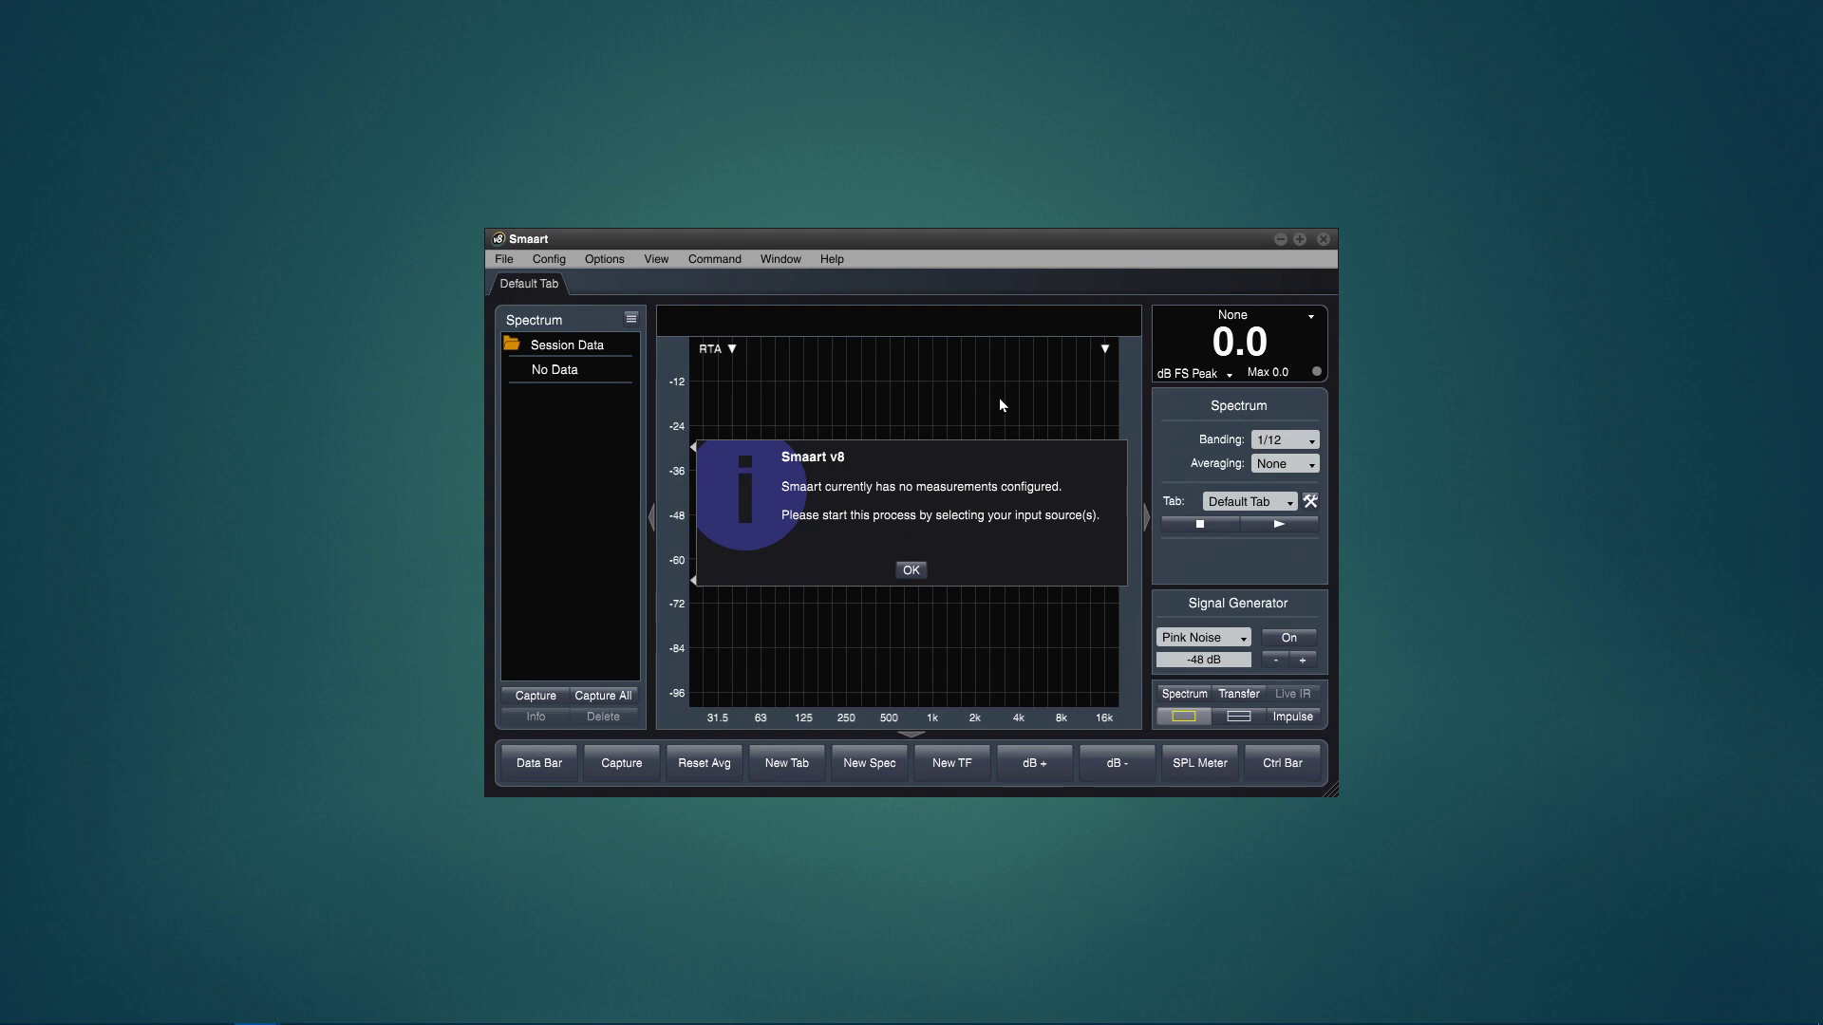
Step: Dismiss the no-measurements notice and enable ASIO: OCTA-CAPTURE as an input device
{"action": "left_click", "coordinate": [912, 572]}
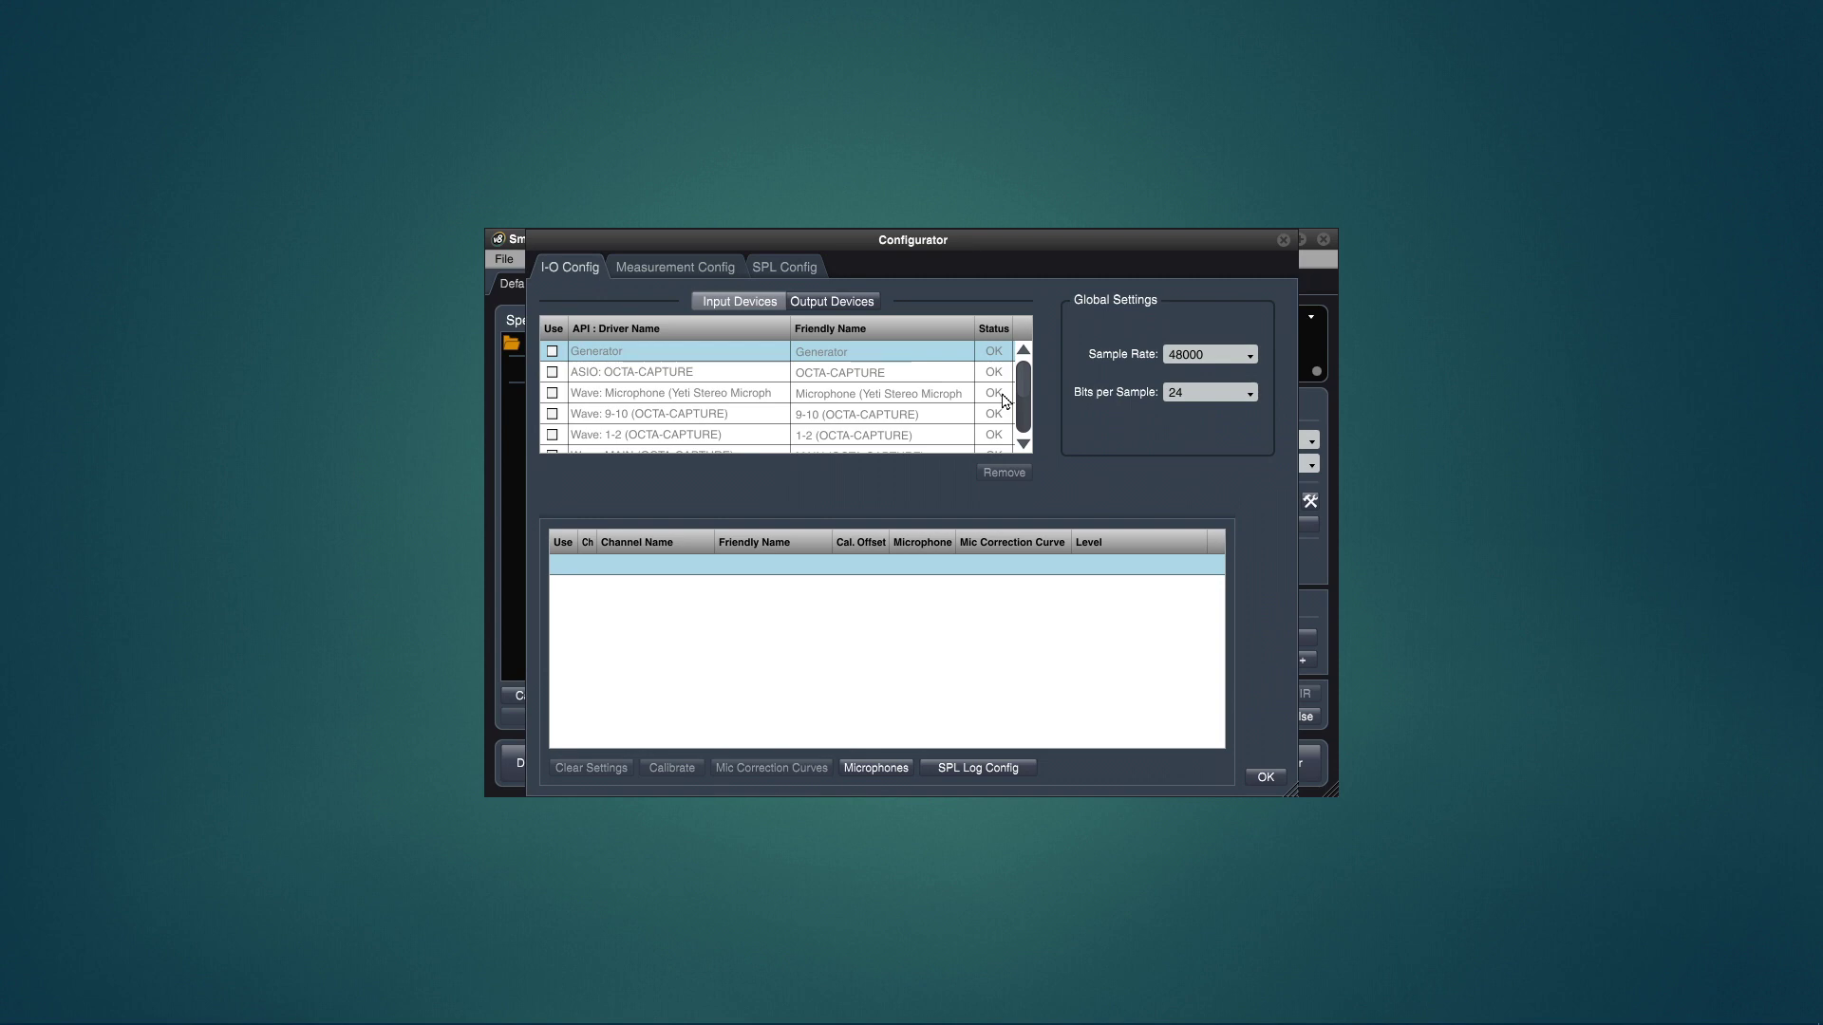
{"action": "left_click", "coordinate": [552, 373]}
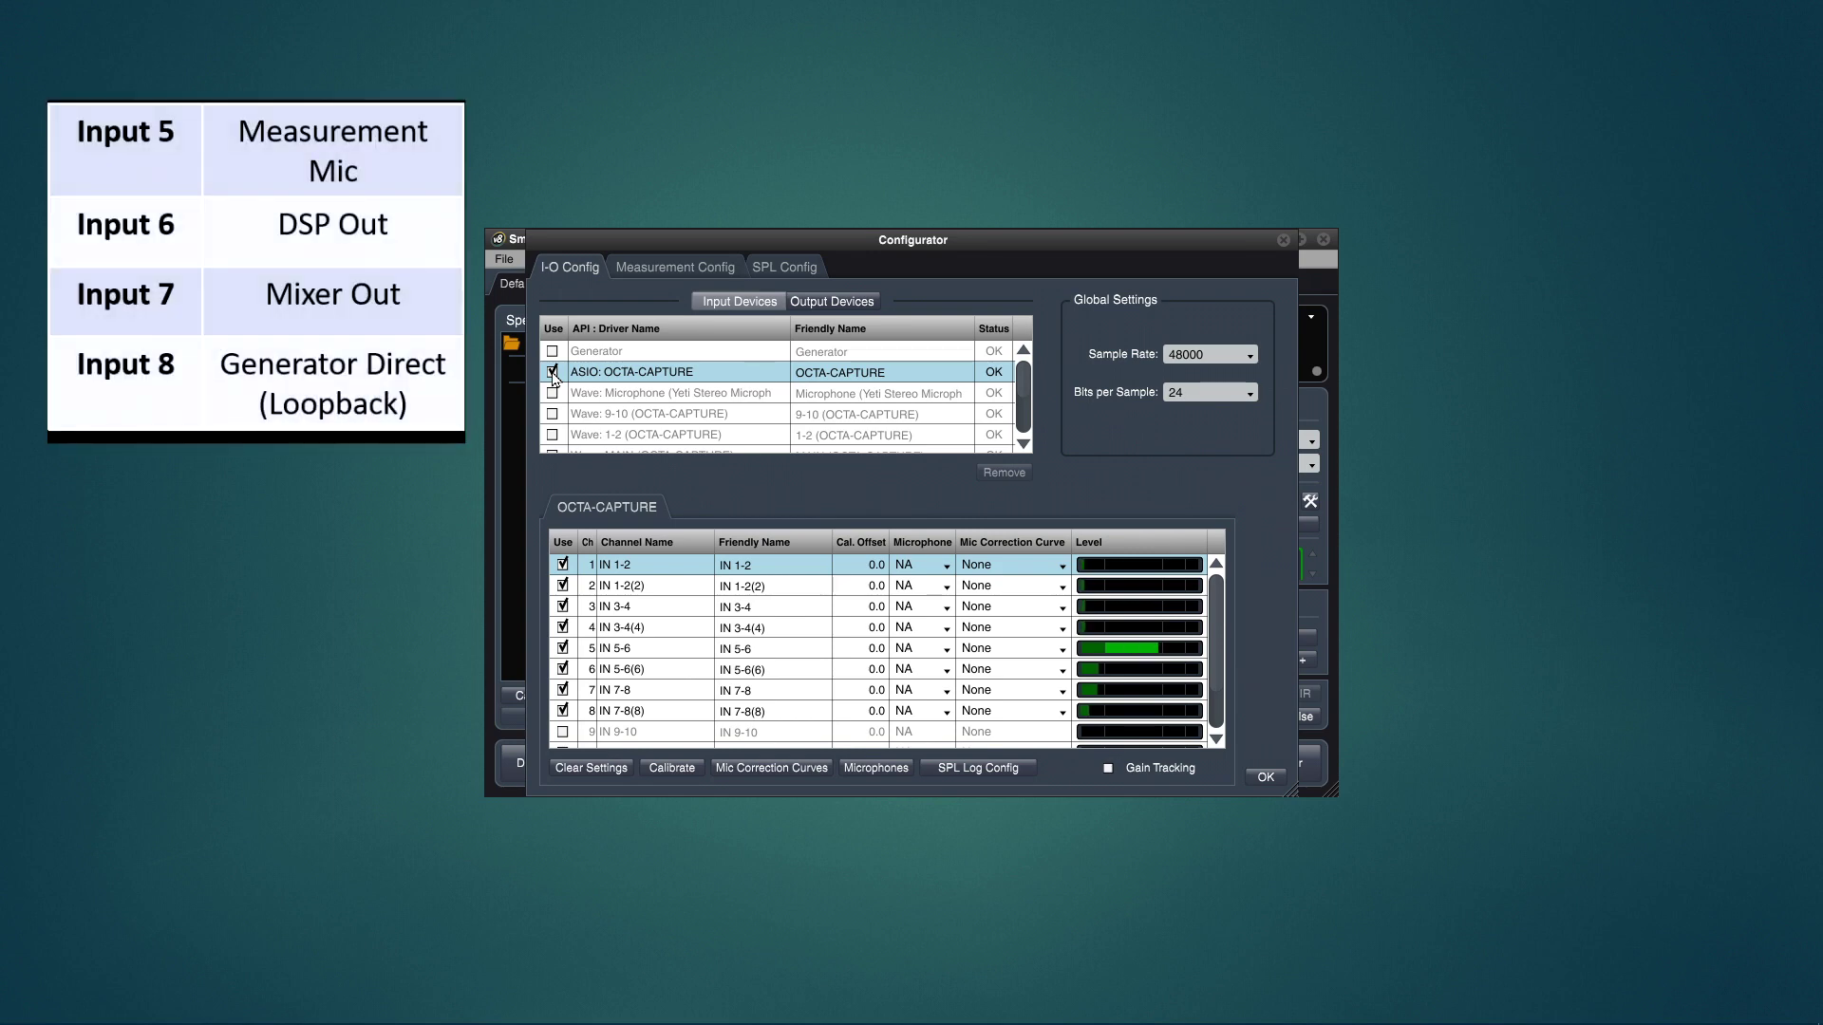
Step: Untick OCTA-CAPTURE input channels 1, 2, 3 and 4, leaving only 5–8 in use
{"action": "left_click", "coordinate": [562, 565]}
{"action": "left_click", "coordinate": [562, 586]}
{"action": "left_click", "coordinate": [562, 607]}
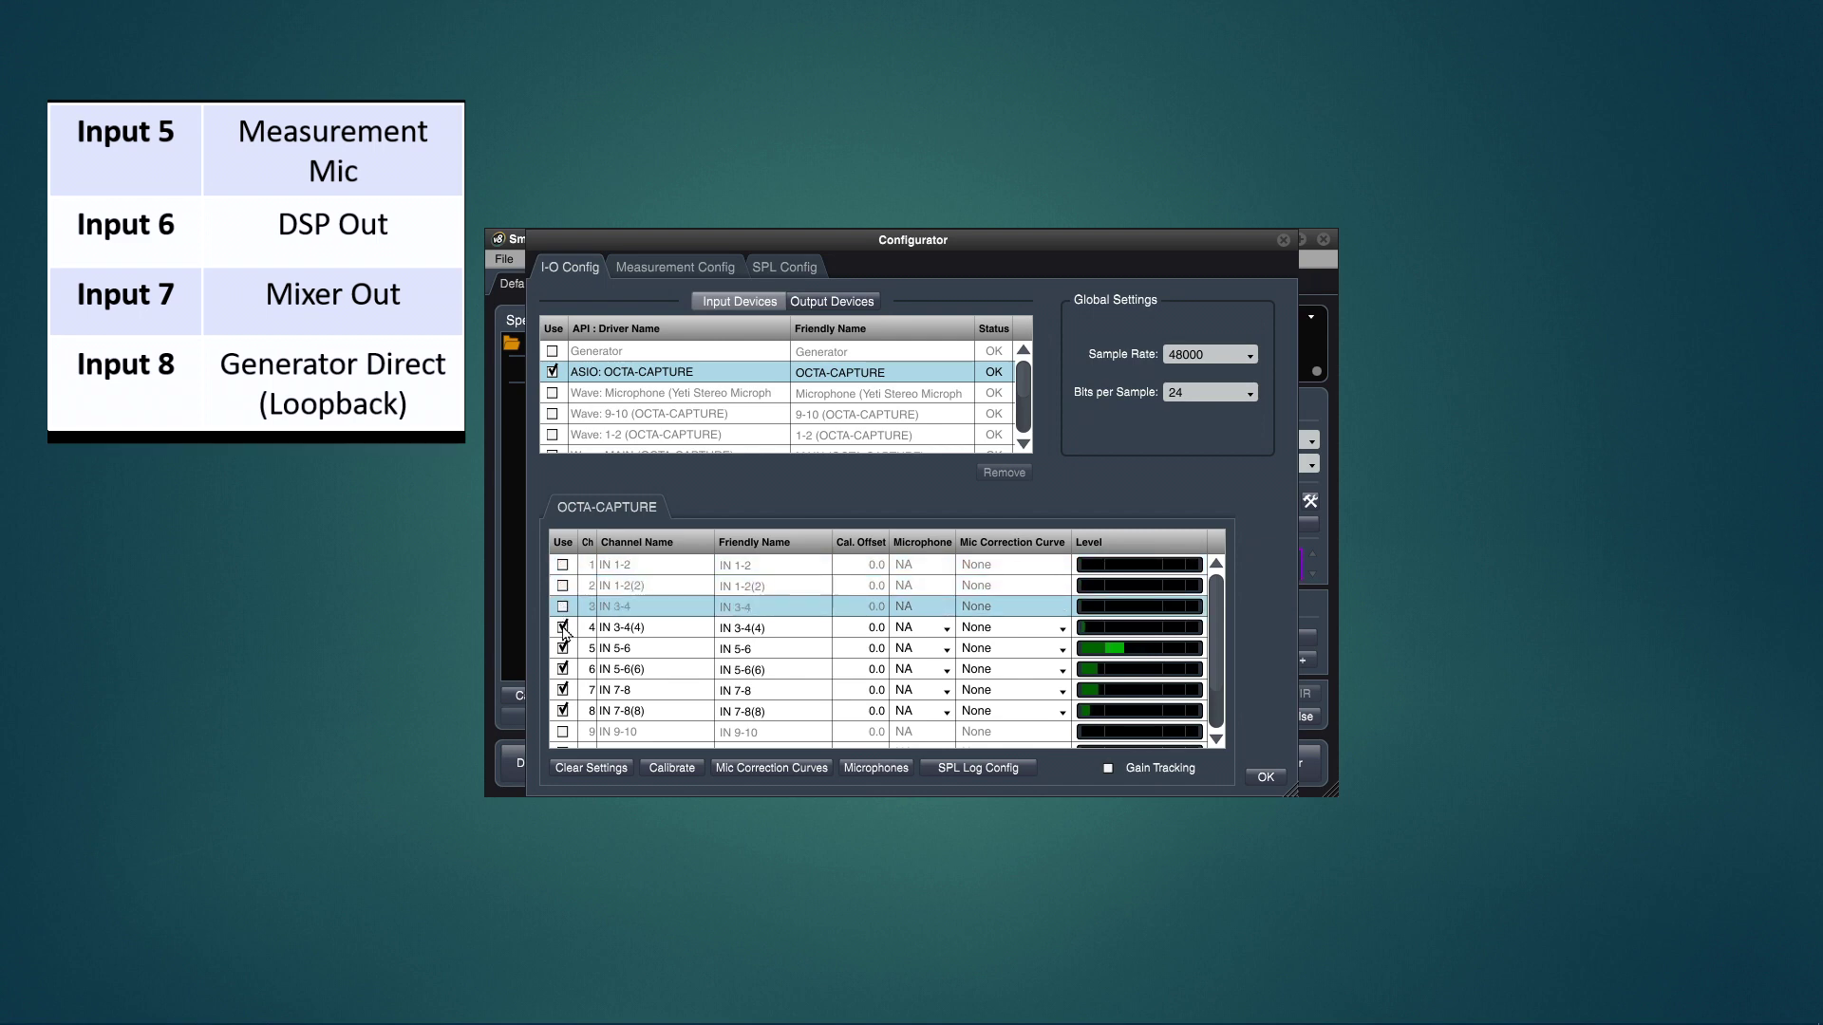
{"action": "left_click", "coordinate": [562, 628]}
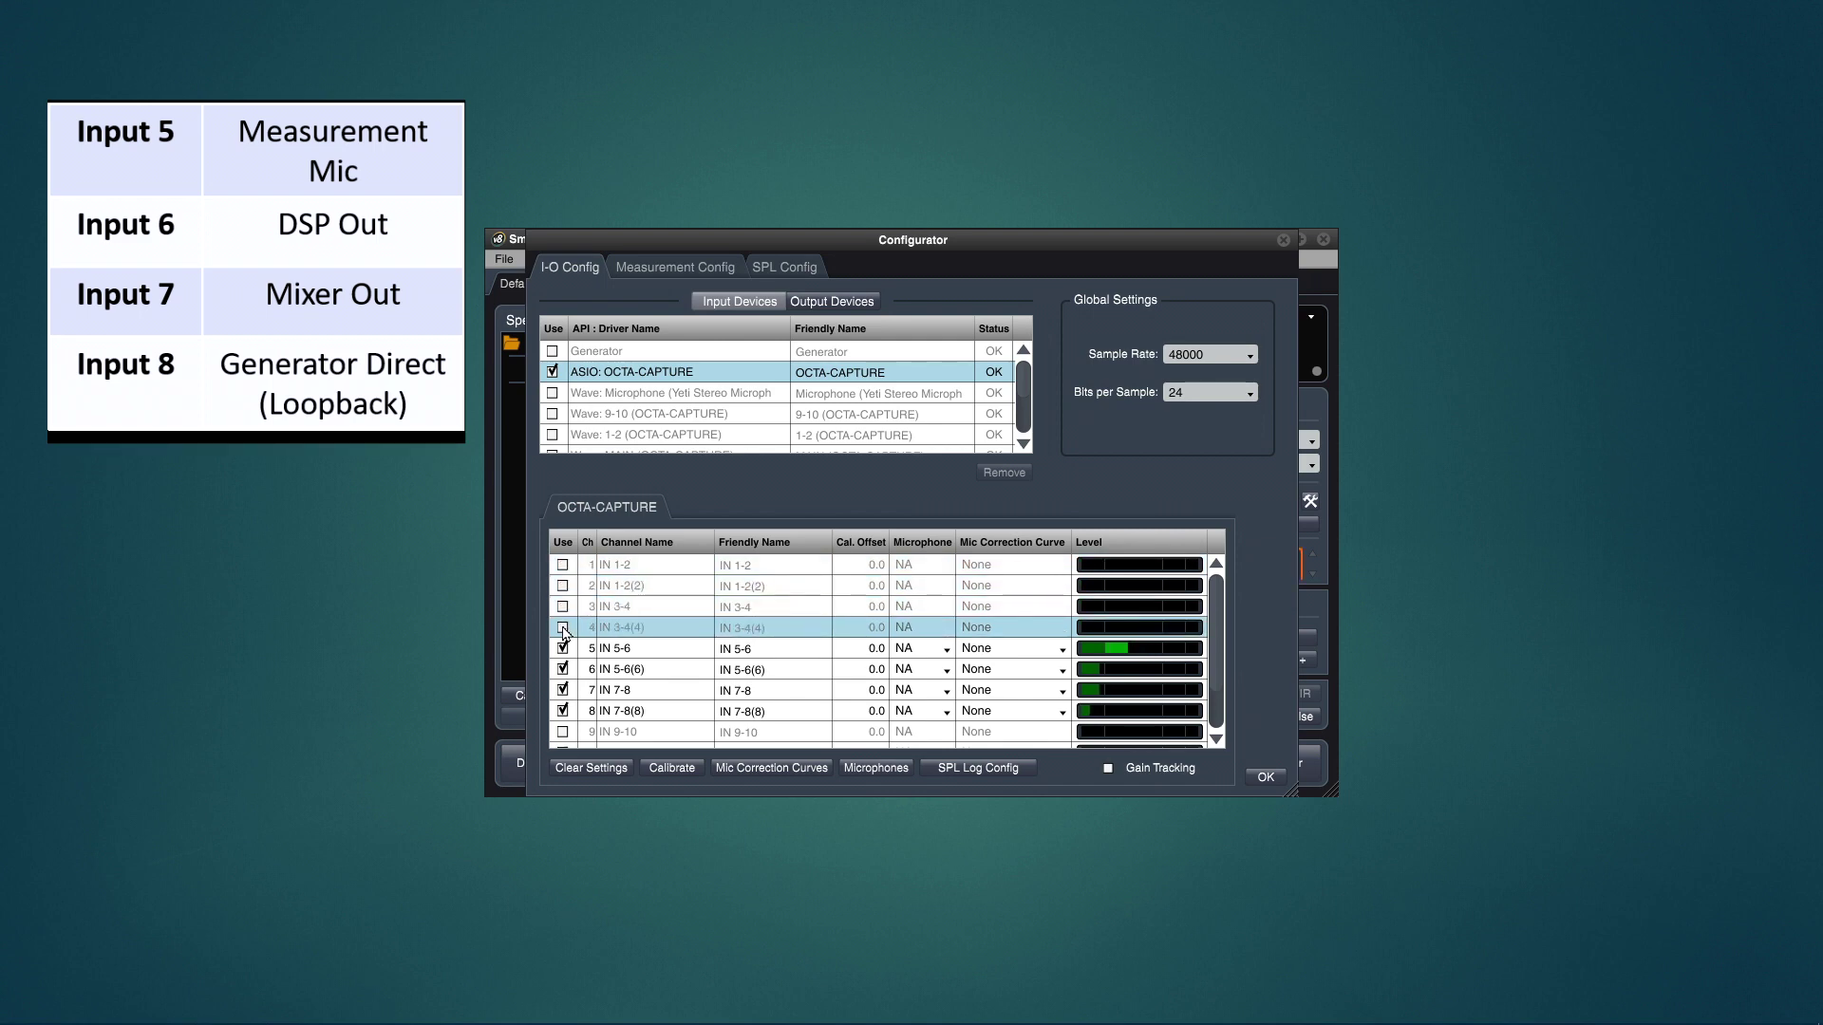
Step: Enter friendly names Mic, DSP Out, Mixer Out and Generator Direct for OCTA-CAPTURE channels 5–8
{"action": "double_click", "coordinate": [770, 651]}
{"action": "type", "text": "Mic"}
{"action": "key", "text": "Return"}
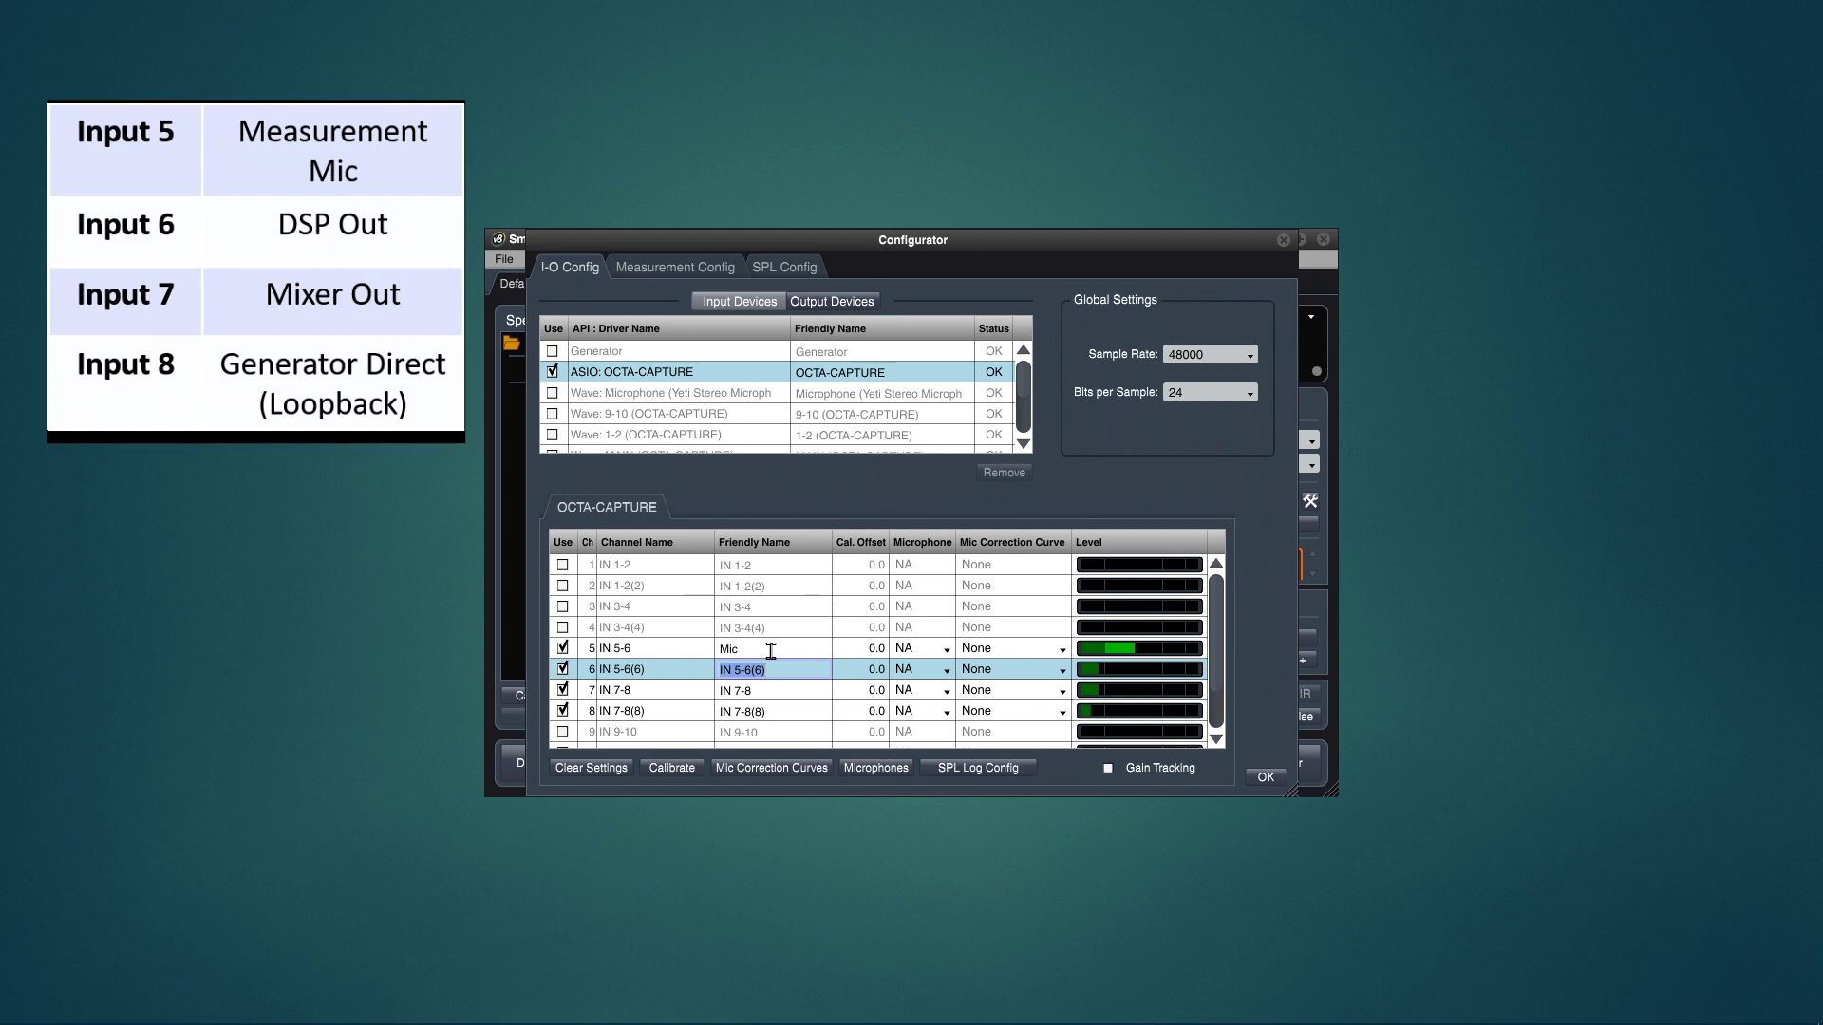
{"action": "type", "text": "DSP Out"}
{"action": "key", "text": "Return"}
{"action": "type", "text": "Mixer Out"}
{"action": "key", "text": "Return"}
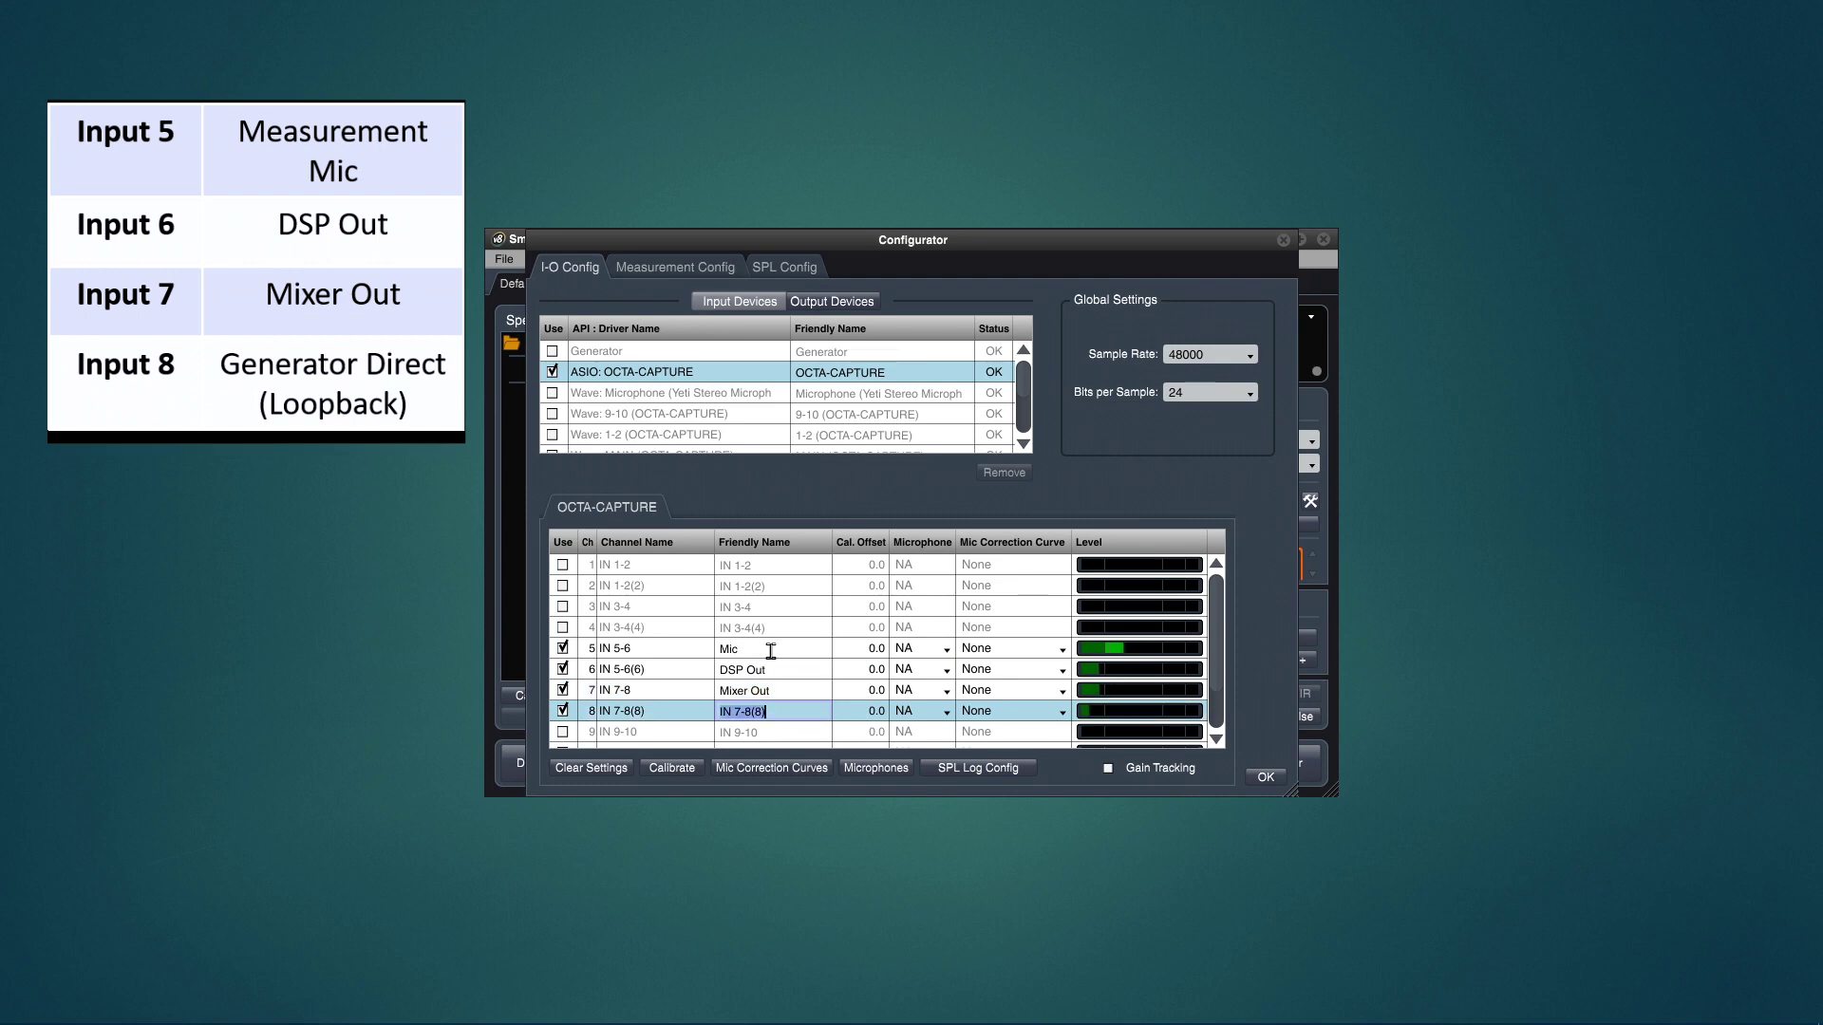
{"action": "type", "text": "Generator Direct"}
{"action": "key", "text": "Return"}
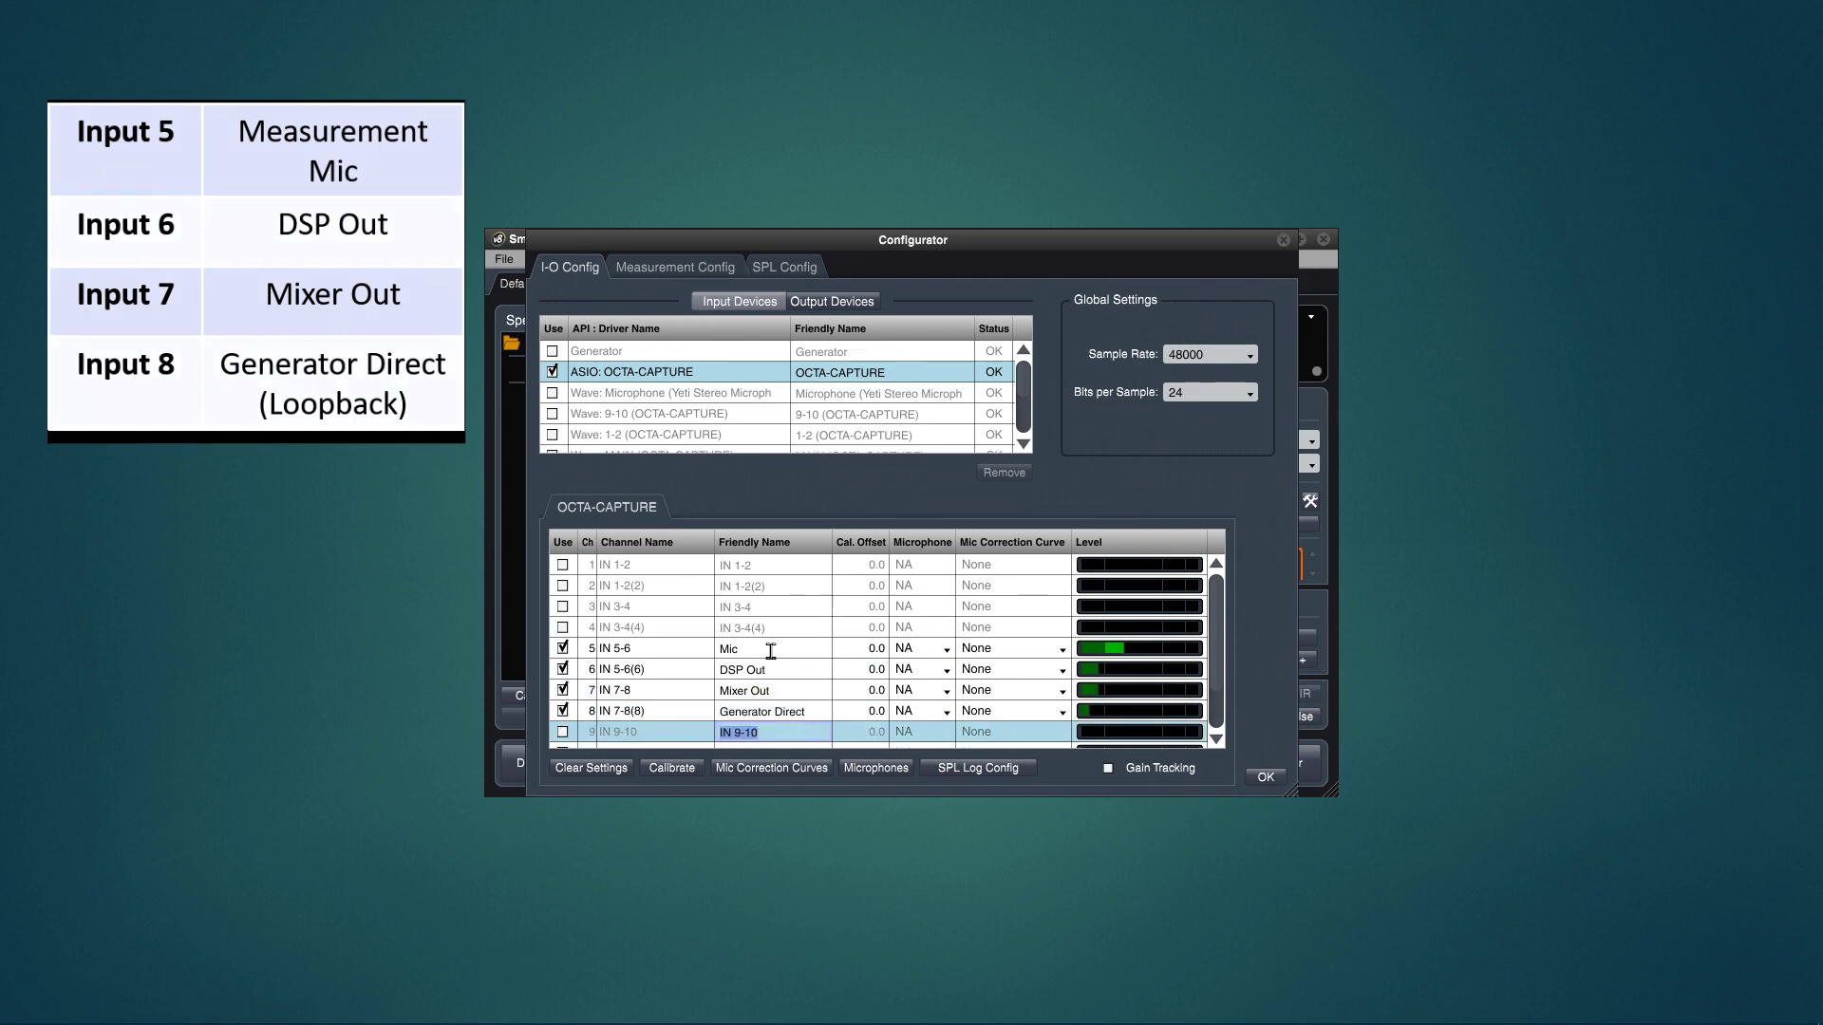
Step: Disable the Wave 1-2 through 9-10, Yeti speakers and Realtek headphones output devices
{"action": "left_click", "coordinate": [857, 305]}
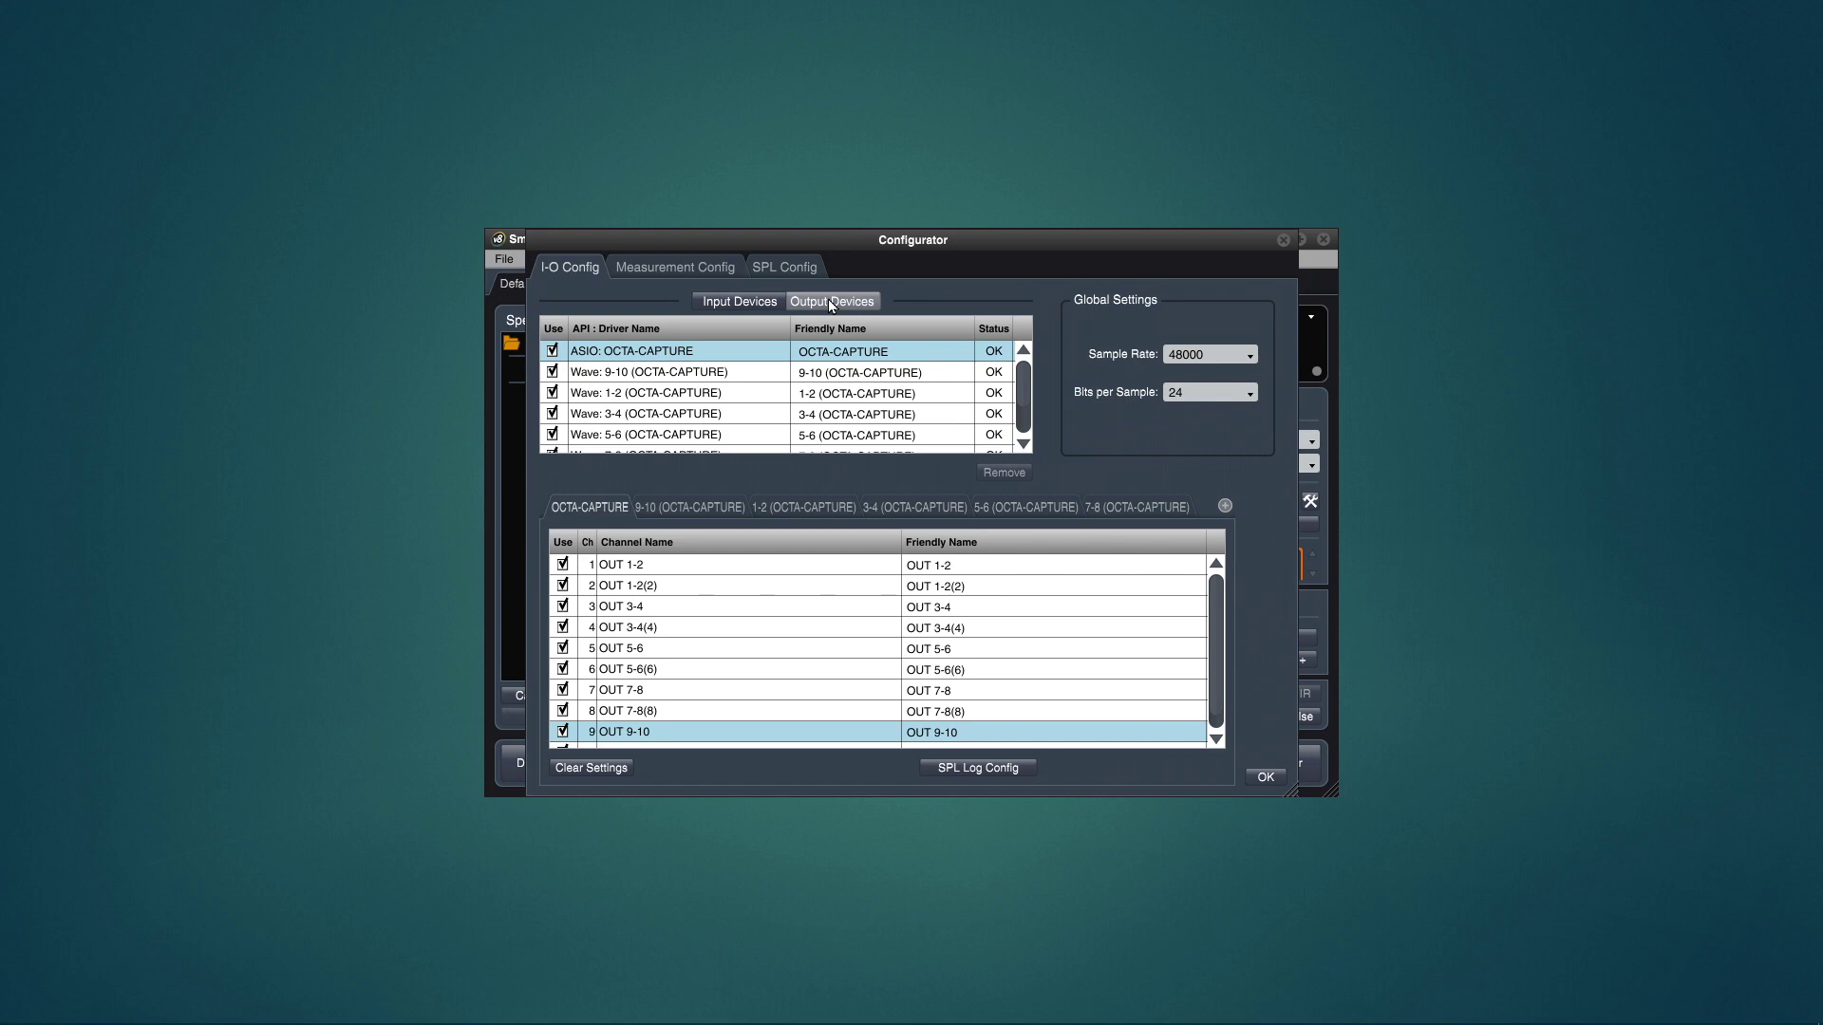
{"action": "left_click", "coordinate": [552, 373]}
{"action": "left_click", "coordinate": [551, 393]}
{"action": "left_click", "coordinate": [552, 414]}
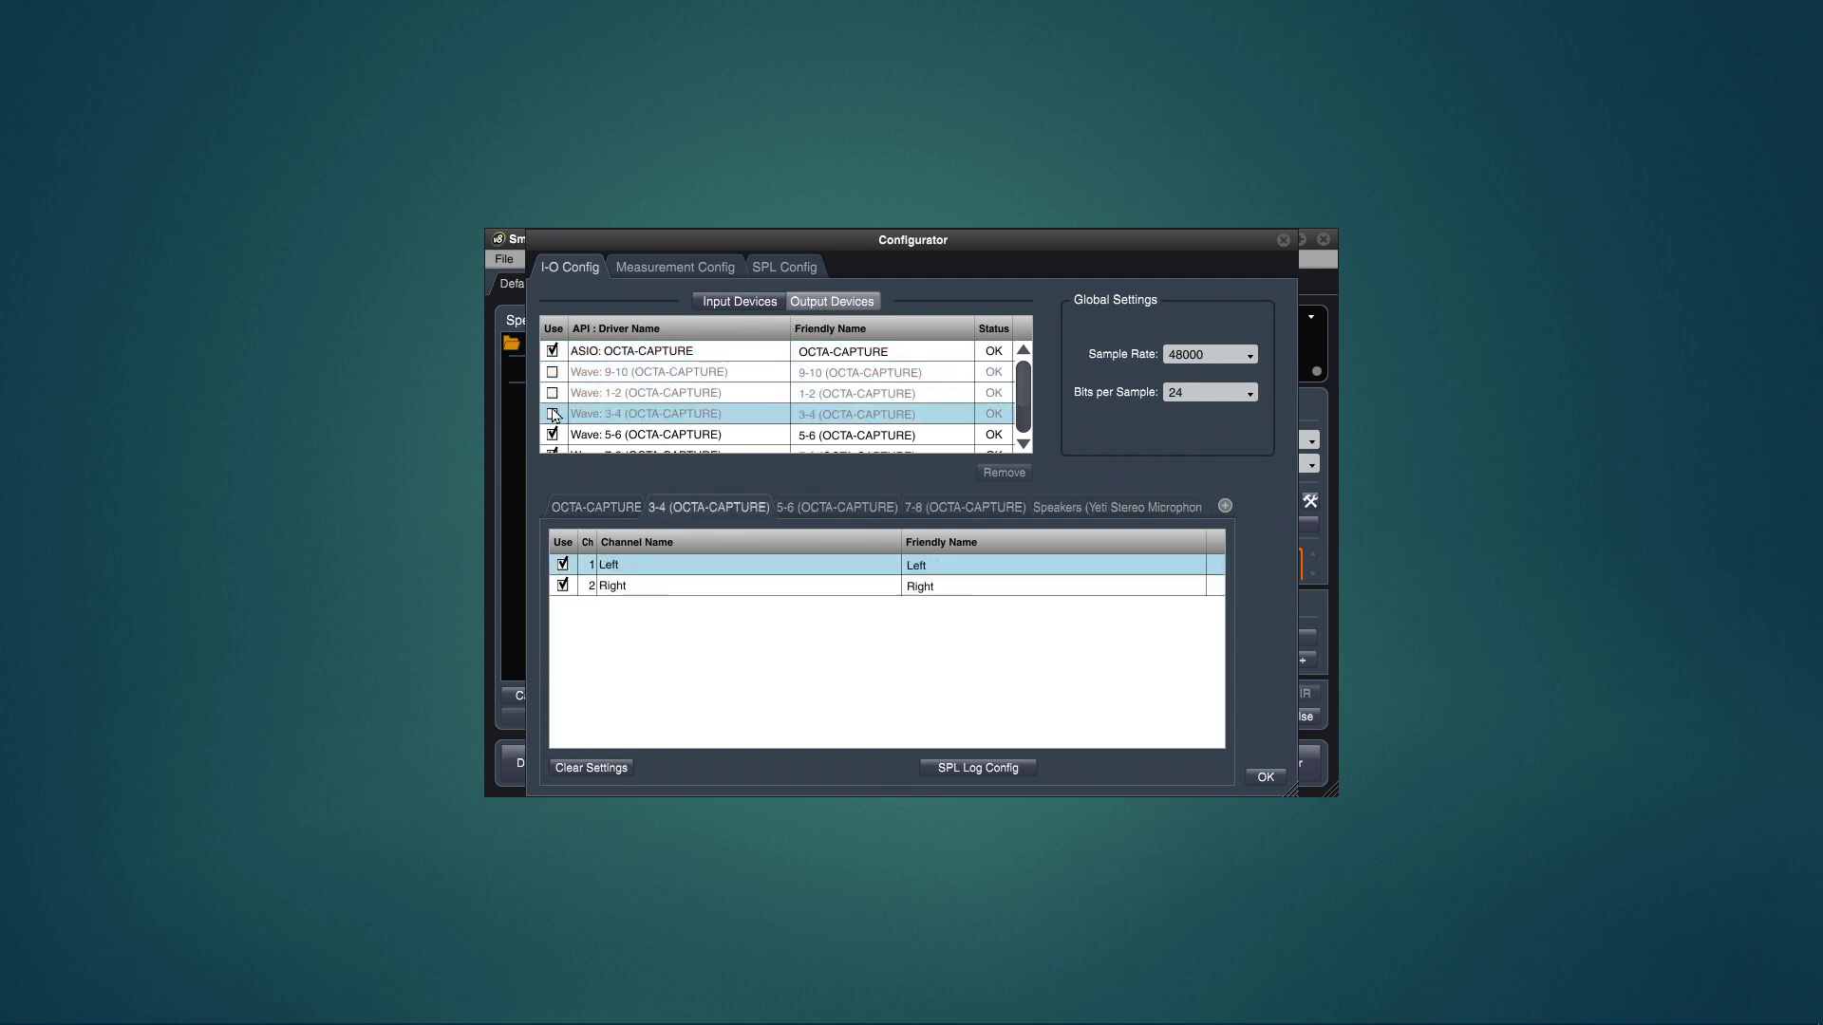
{"action": "left_click", "coordinate": [552, 434]}
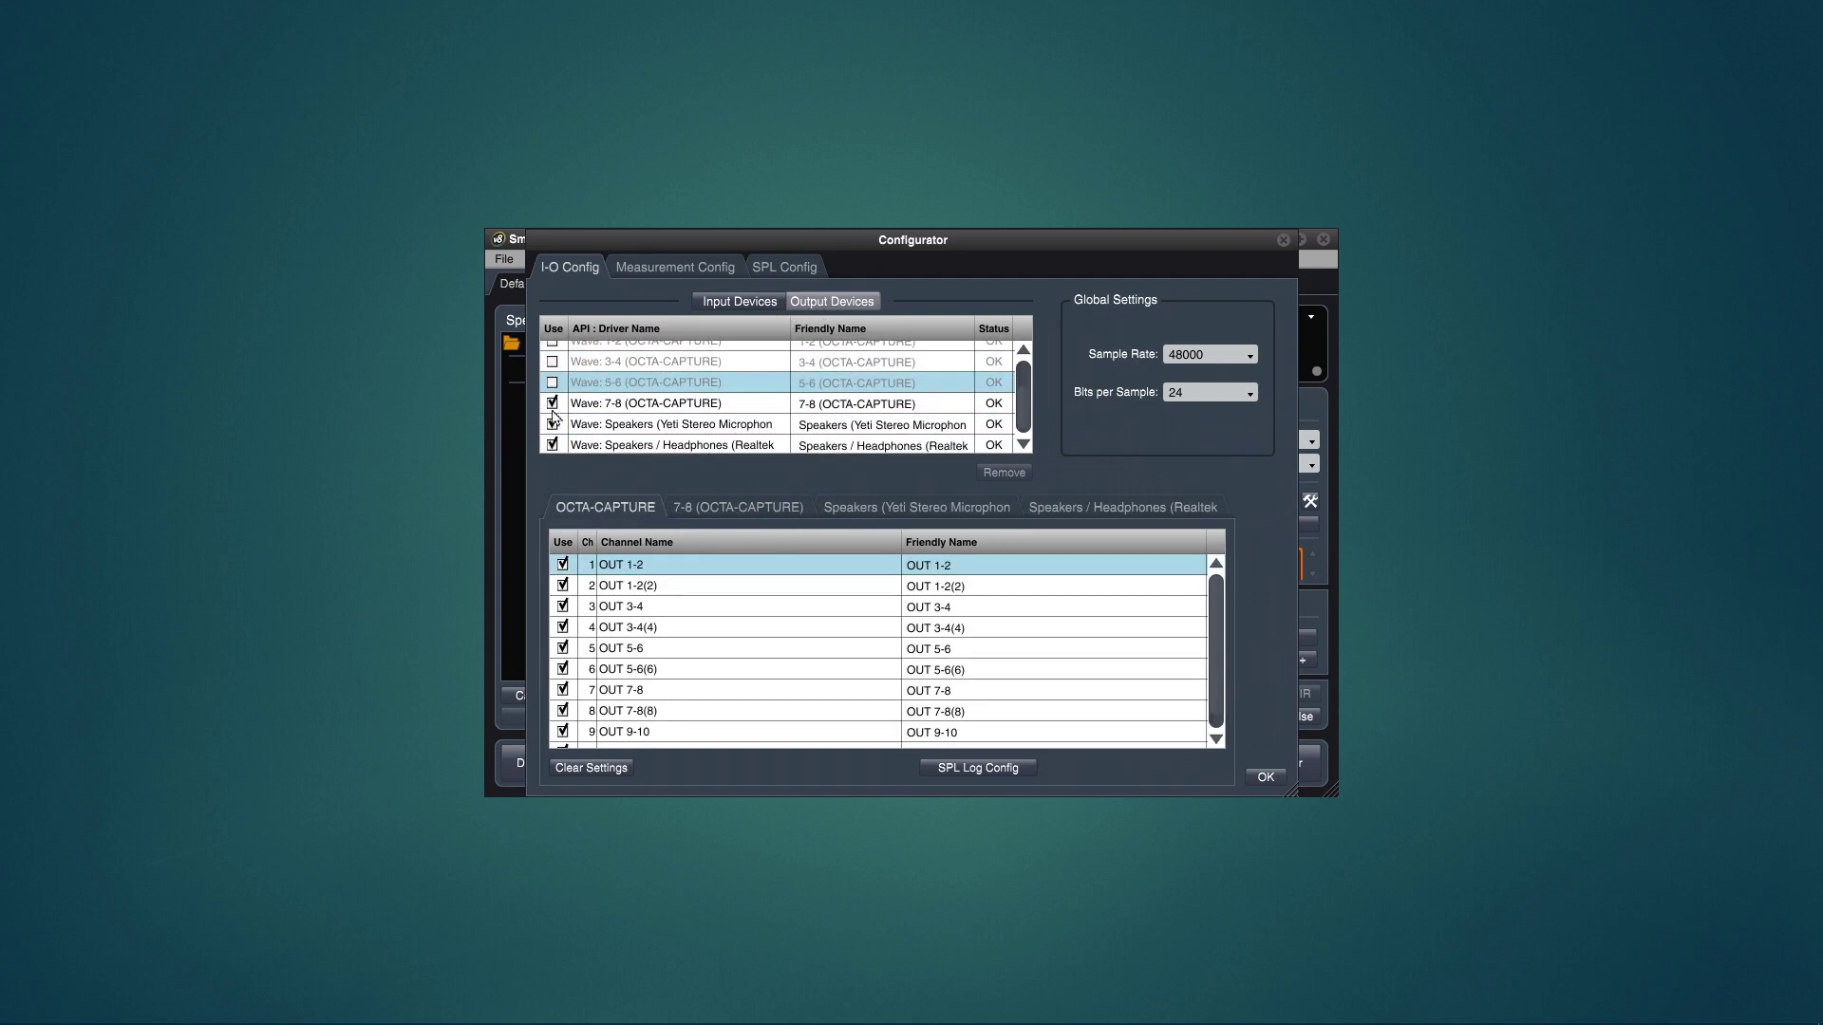
{"action": "left_click", "coordinate": [550, 427]}
{"action": "left_click", "coordinate": [552, 424]}
{"action": "left_click", "coordinate": [552, 444]}
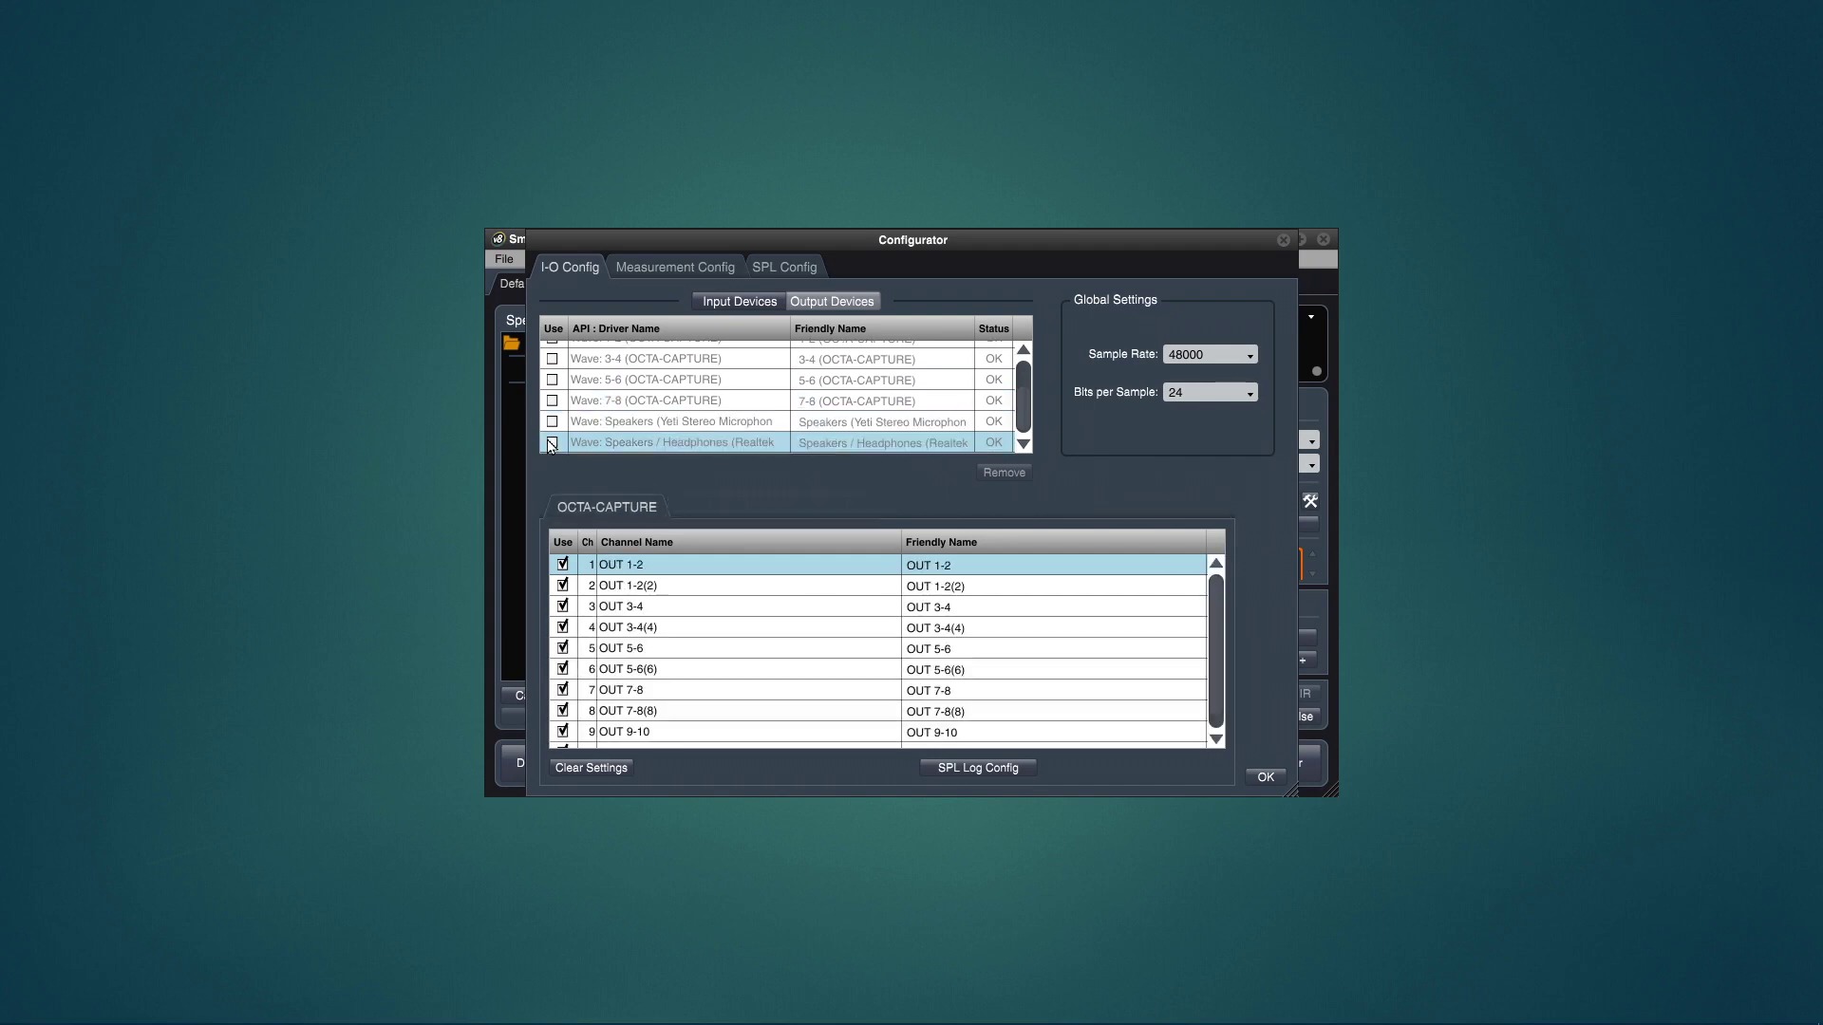
Step: Turn off ASIO OCTA-CAPTURE output channels 1 through 6
{"action": "left_click", "coordinate": [670, 357]}
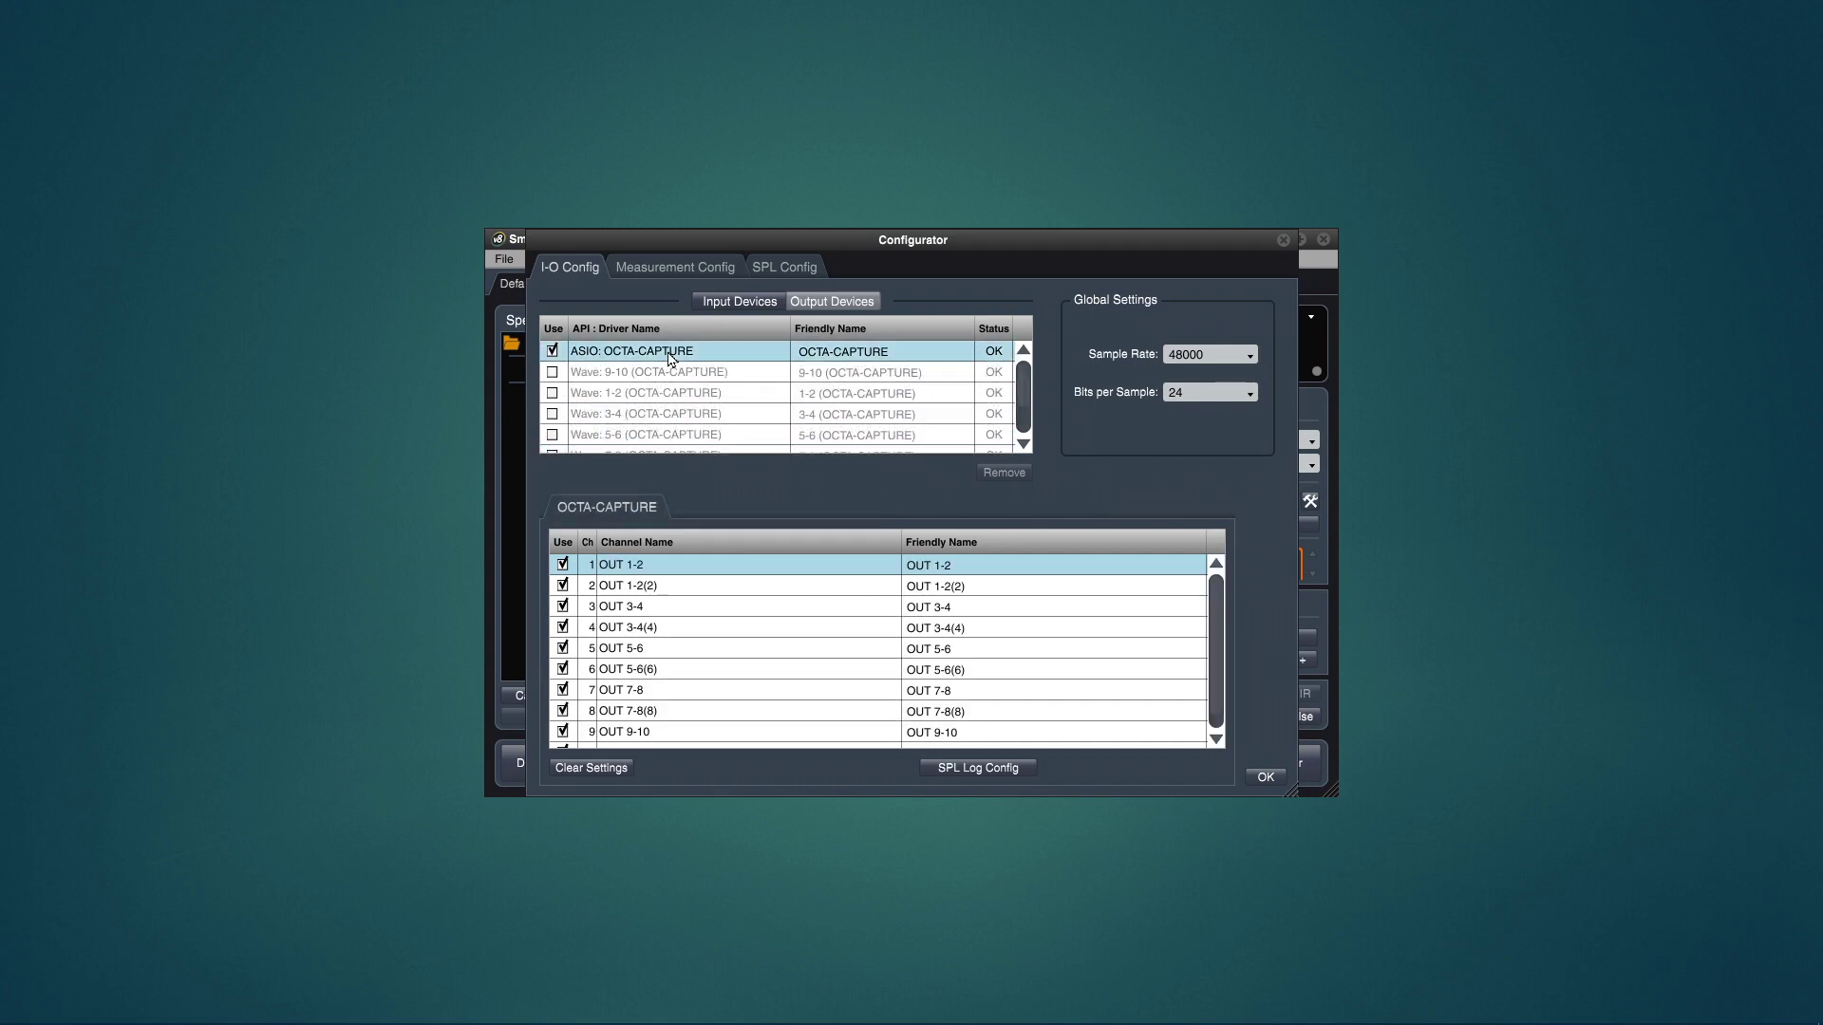
{"action": "left_click", "coordinate": [562, 565]}
{"action": "left_click", "coordinate": [562, 606]}
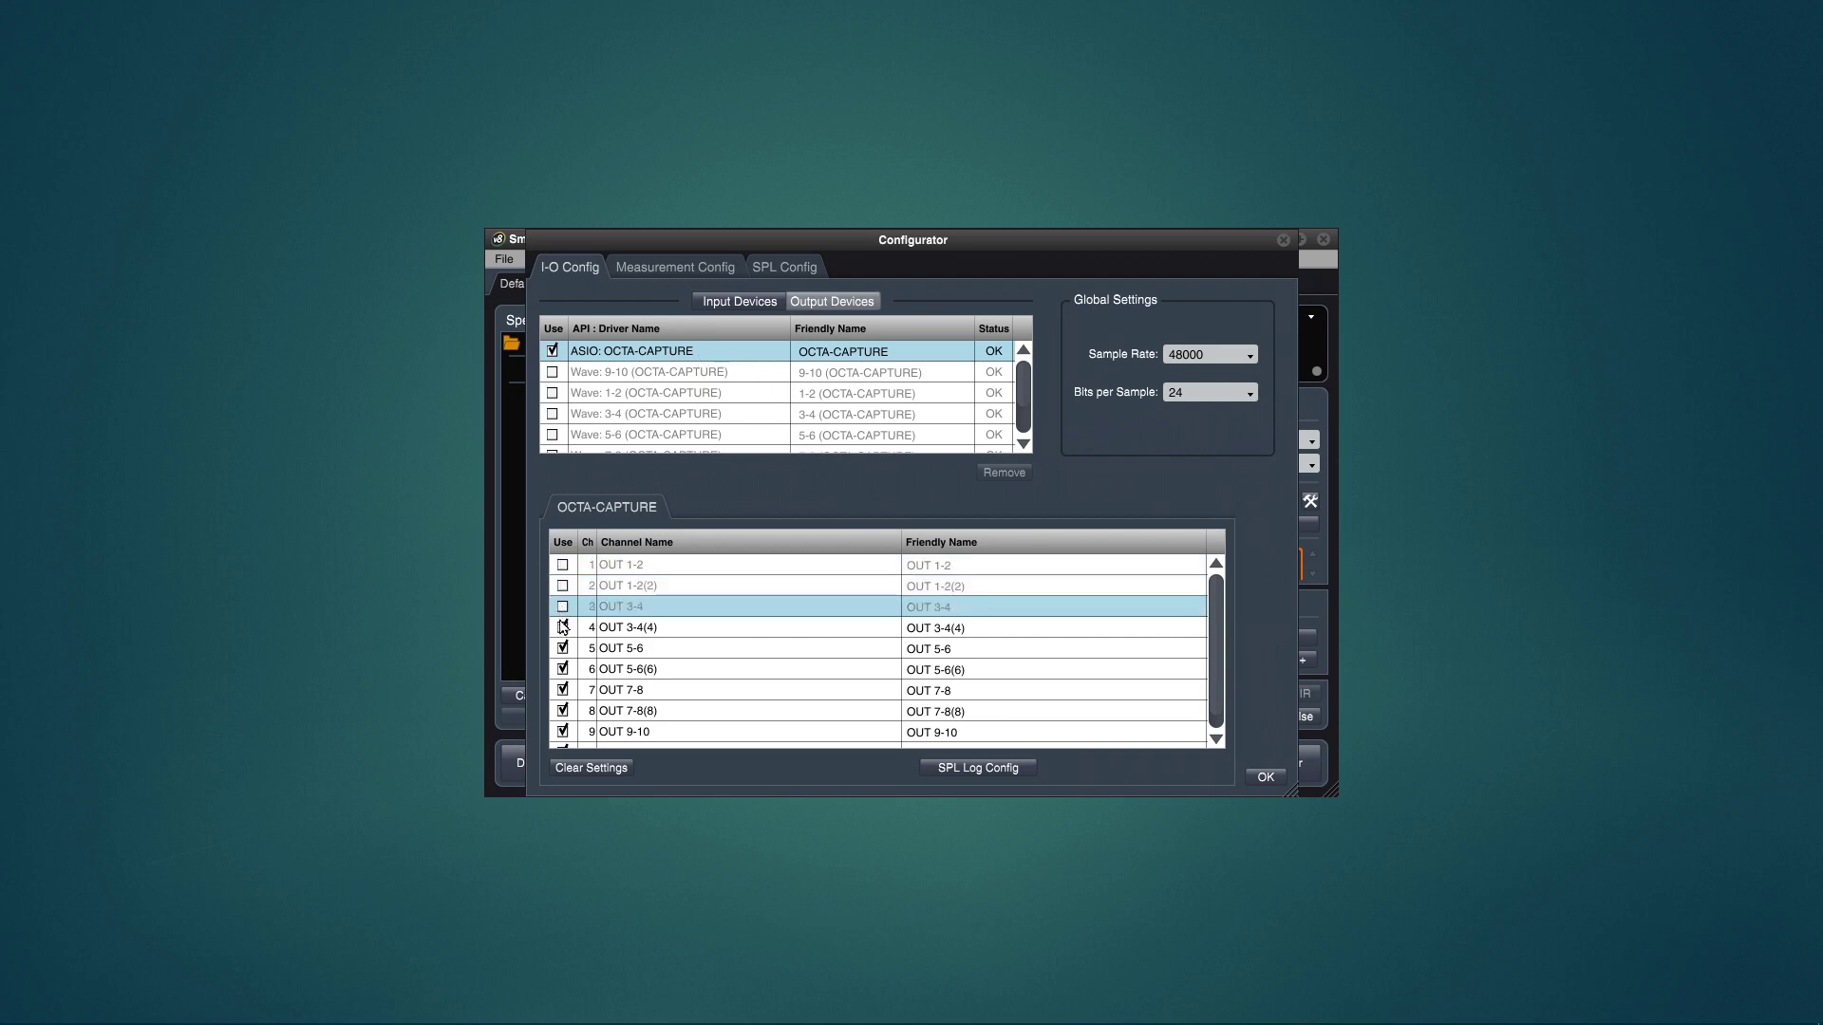
{"action": "left_click", "coordinate": [562, 628]}
{"action": "left_click", "coordinate": [562, 649]}
{"action": "left_click", "coordinate": [562, 669]}
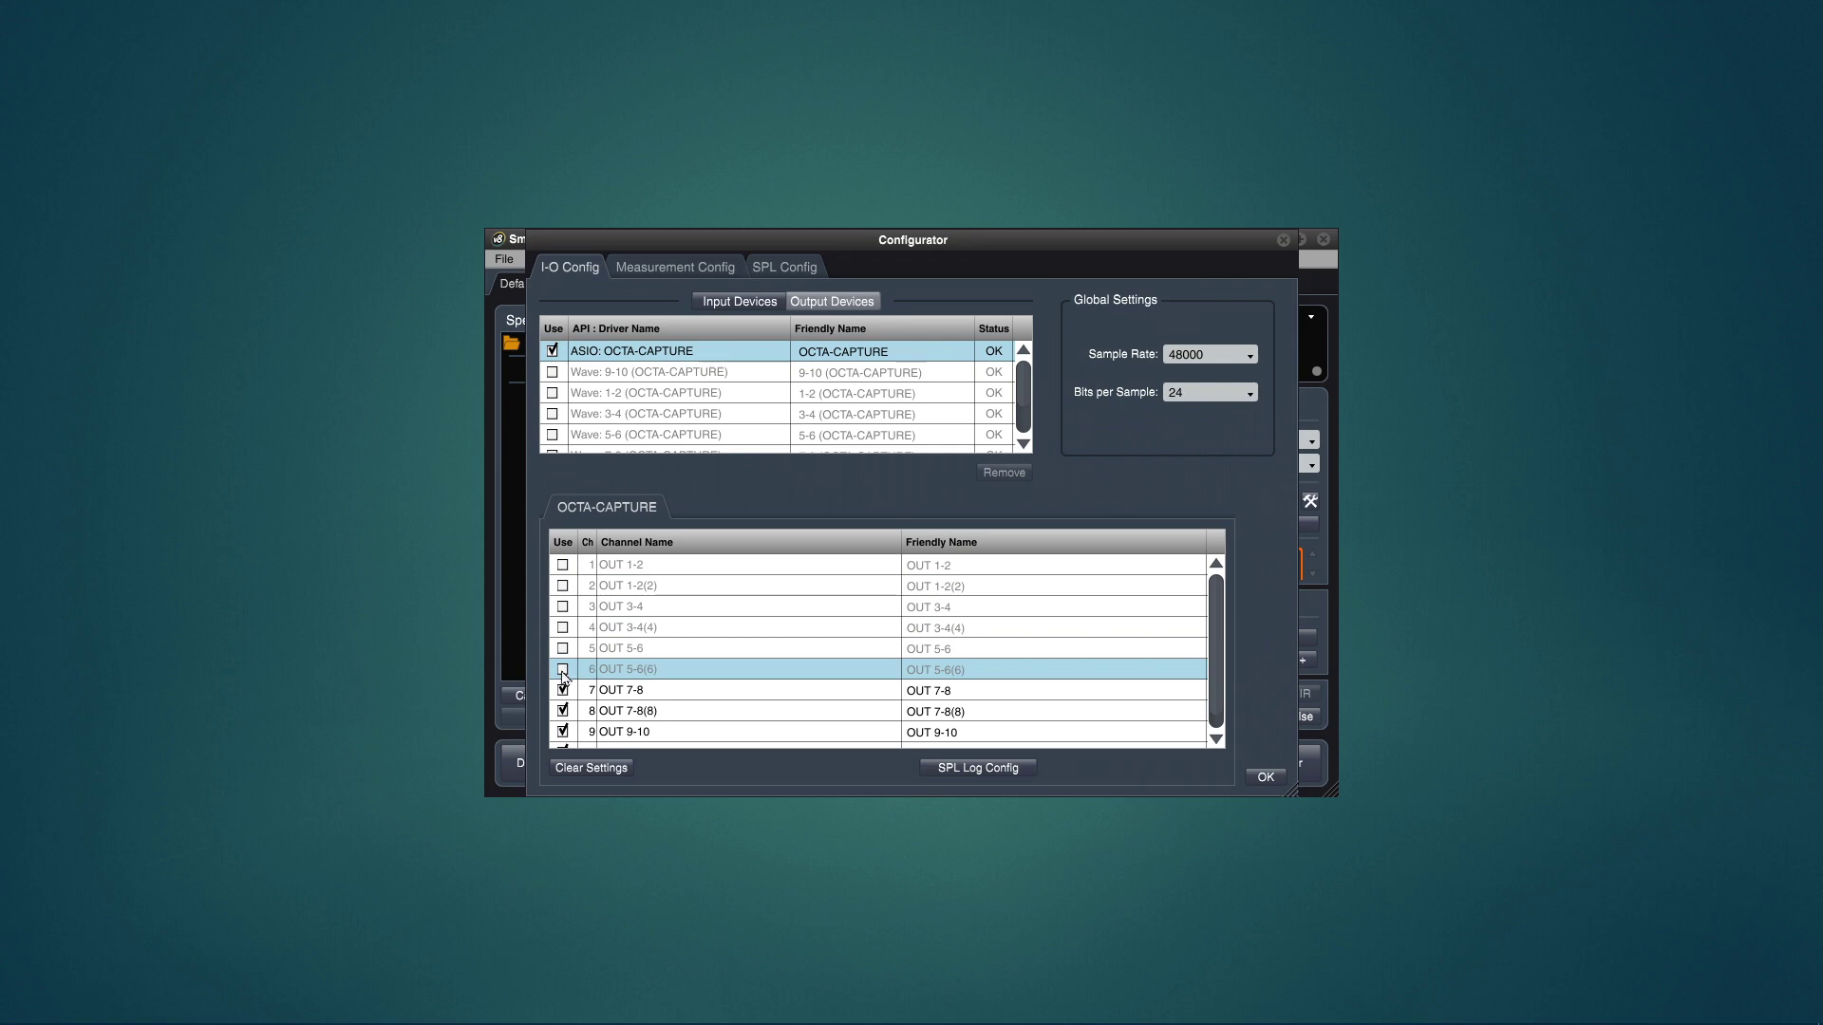
Step: Name output channels 7 and 8 '7 - To Mixer' and '8 - To Loopback', then untick channels 9 and 10
{"action": "double_click", "coordinate": [968, 690]}
{"action": "type", "text": "7"}
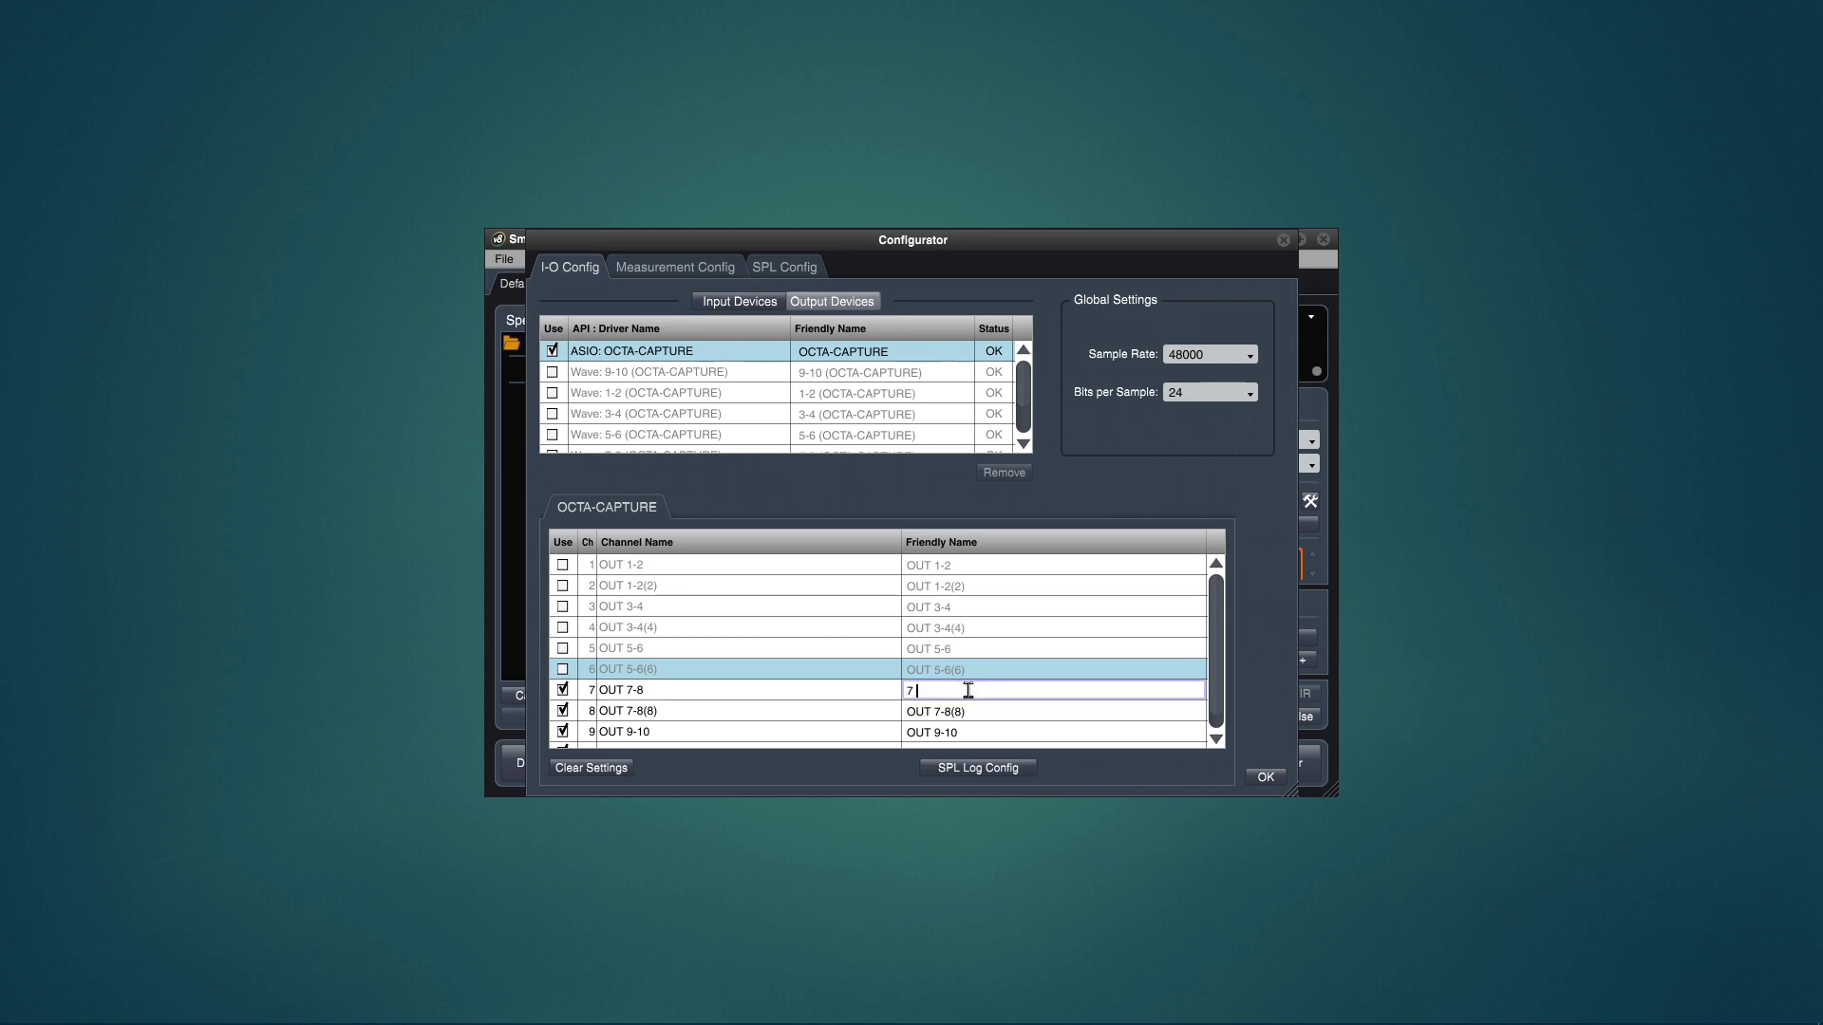
{"action": "type", "text": " - To Mixer"}
{"action": "key", "text": "Tab"}
{"action": "type", "text": "8 - "}
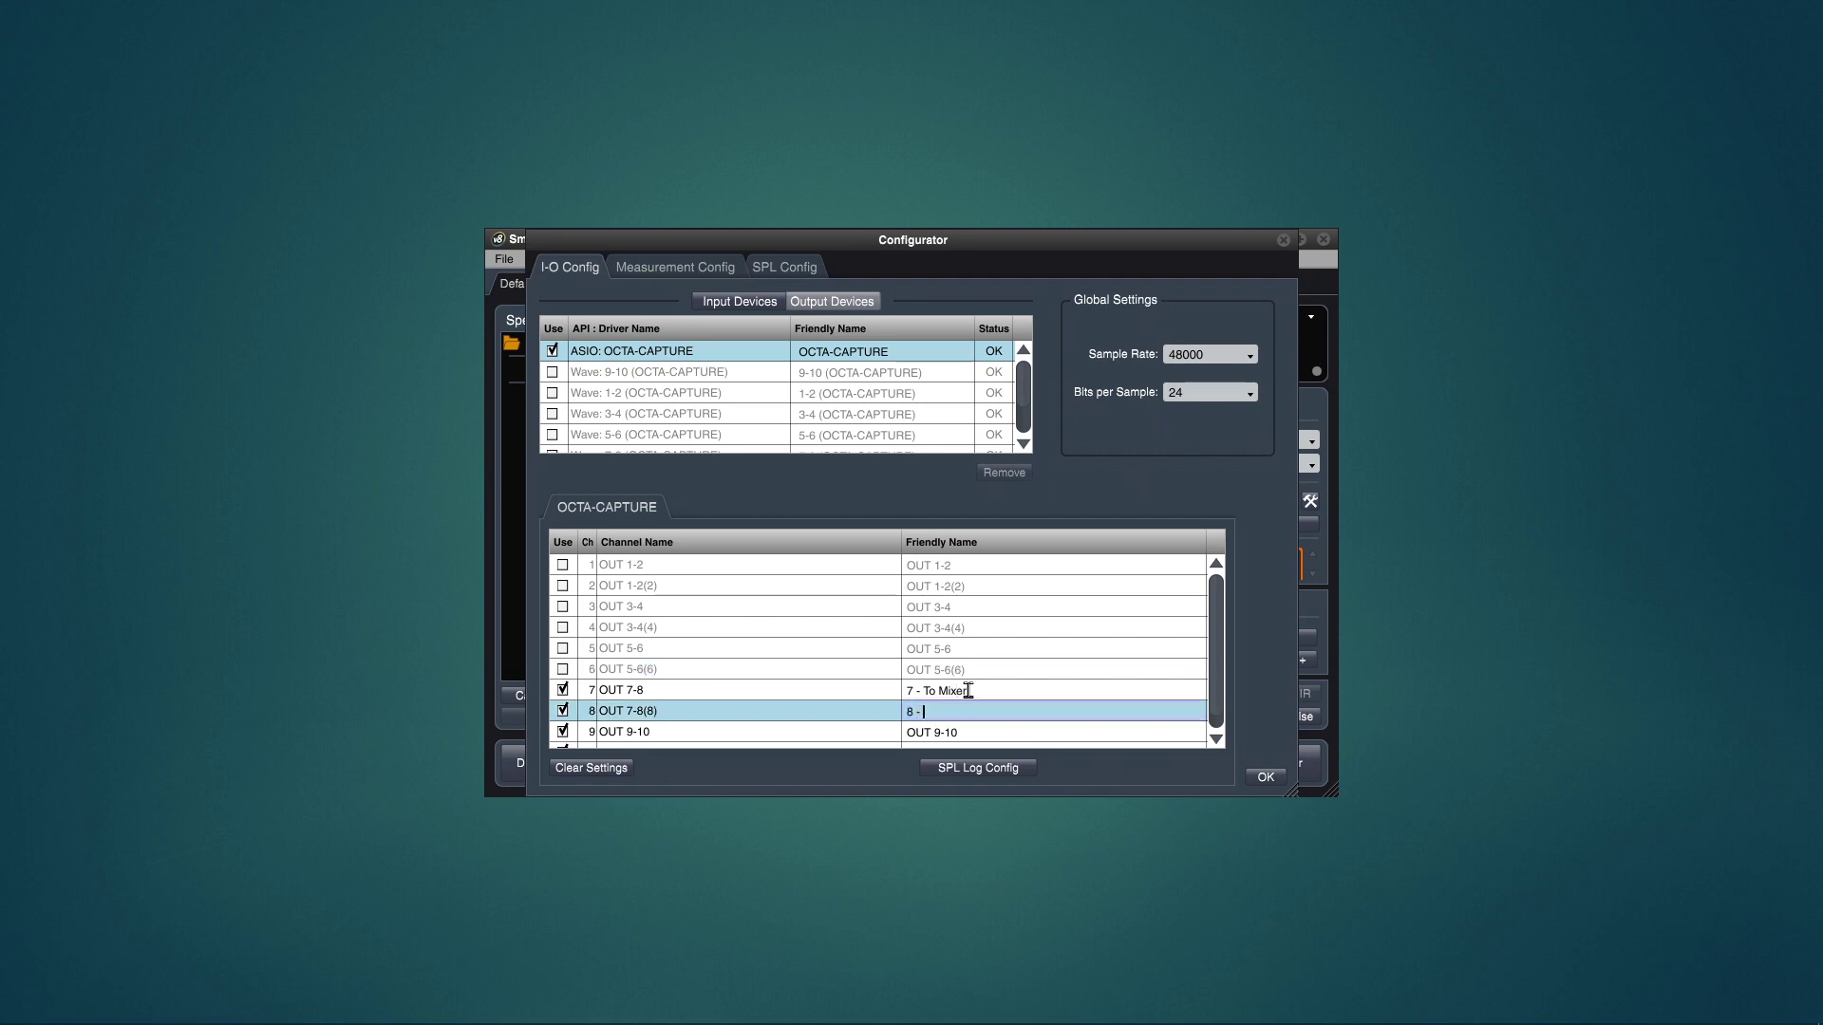
{"action": "type", "text": "To Loopbvac"}
{"action": "key", "text": "BackSpace"}
{"action": "key", "text": "BackSpace"}
{"action": "key", "text": "BackSpace"}
{"action": "type", "text": "ack"}
{"action": "key", "text": "Tab"}
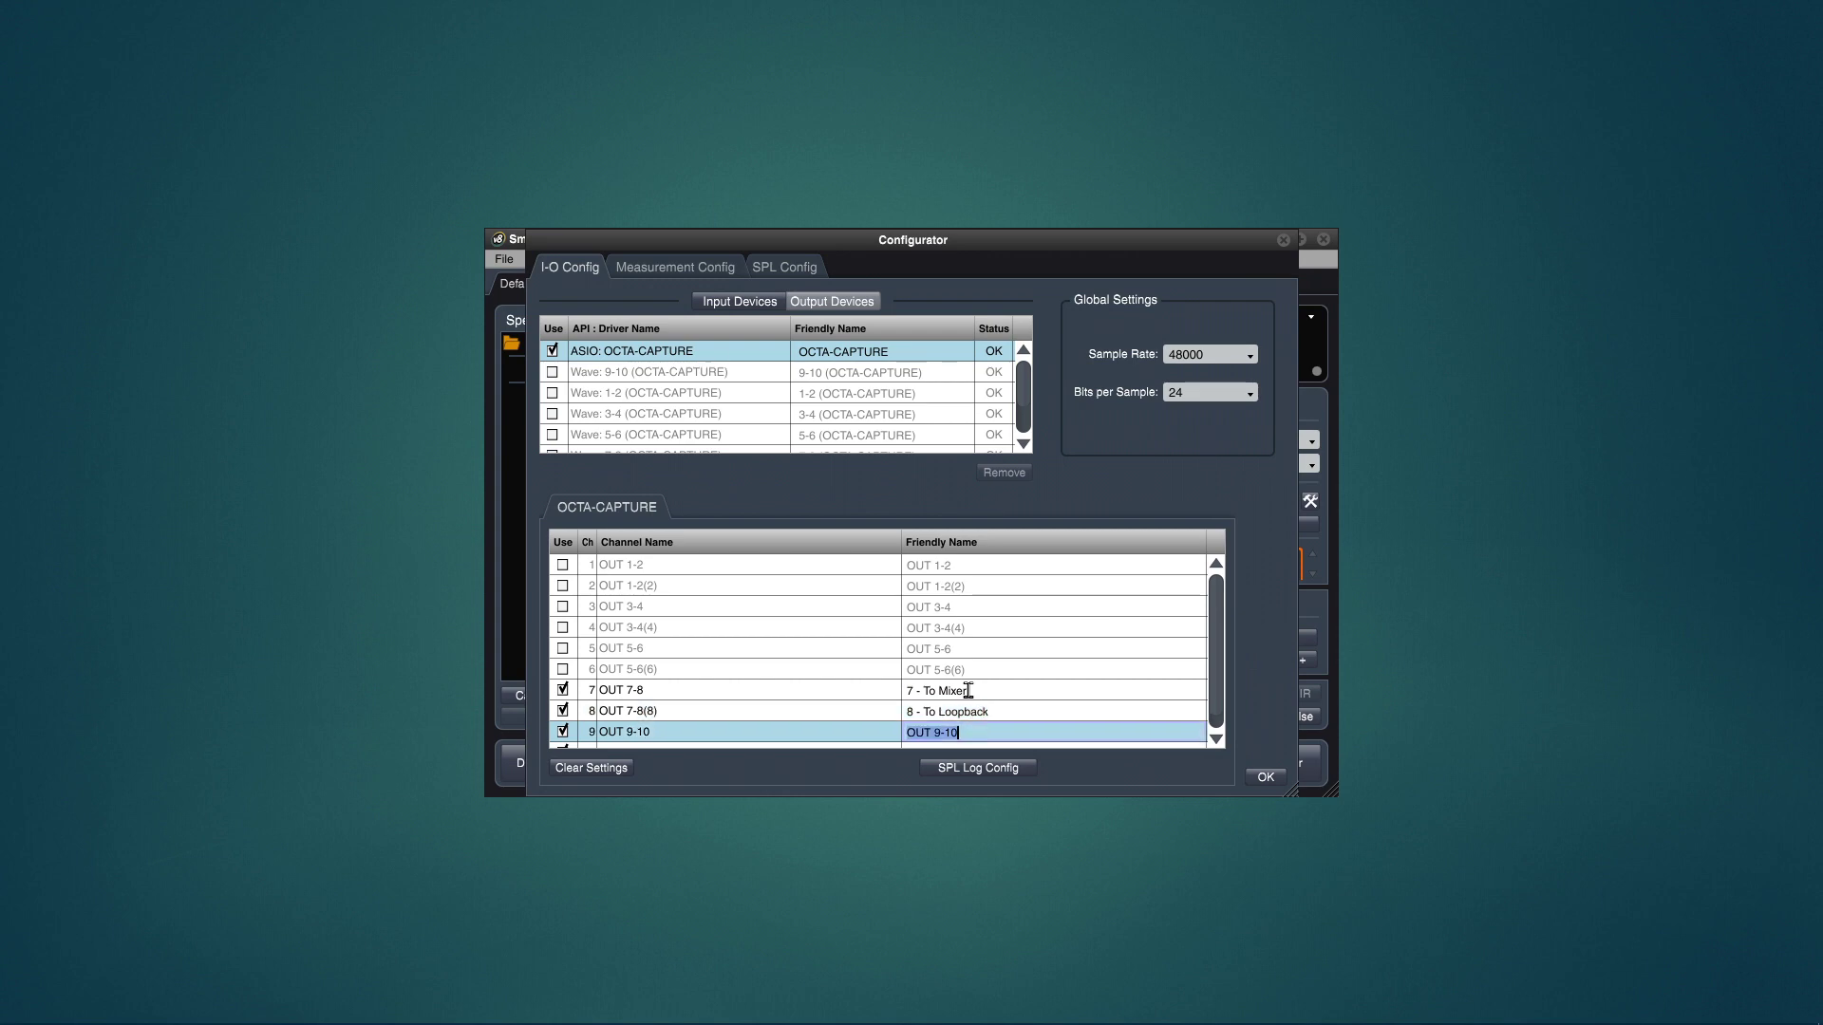
{"action": "key", "text": "Tab"}
{"action": "left_click", "coordinate": [561, 738]}
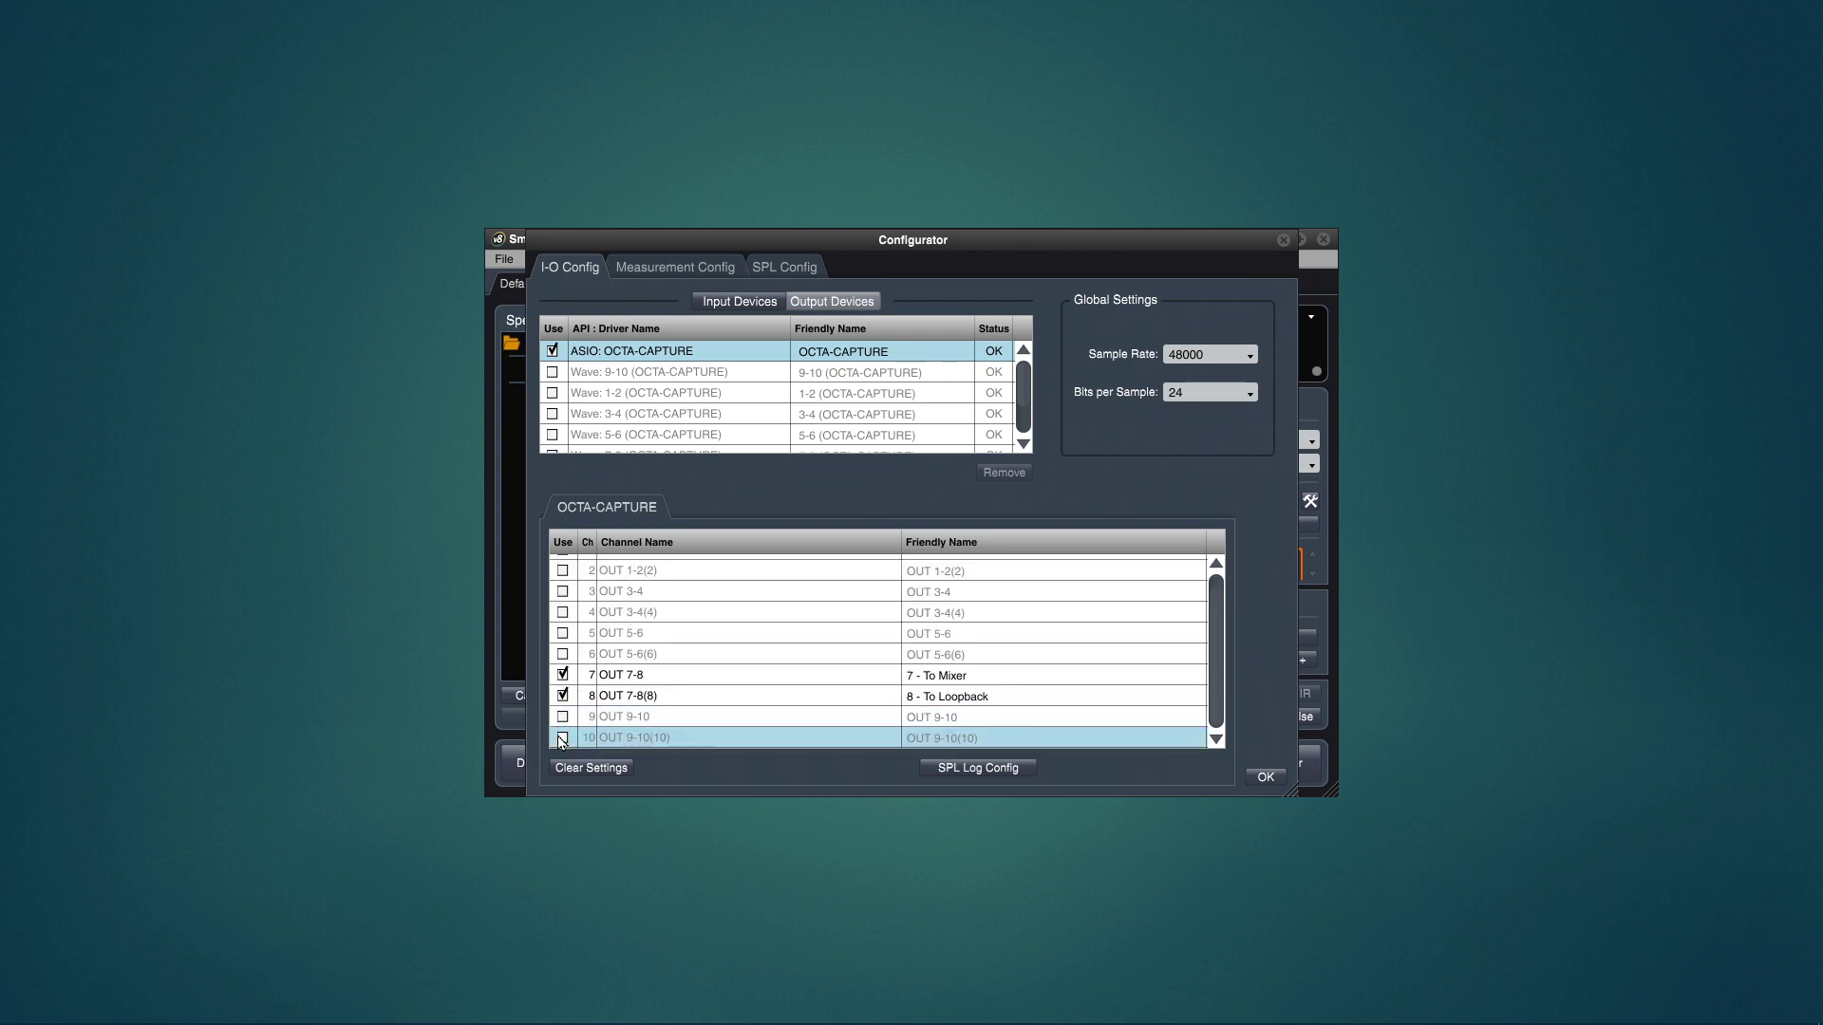
Step: Apply the I-O configuration, maximize the Smaart window, and open the Signal Generator settings
{"action": "left_click", "coordinate": [1264, 777]}
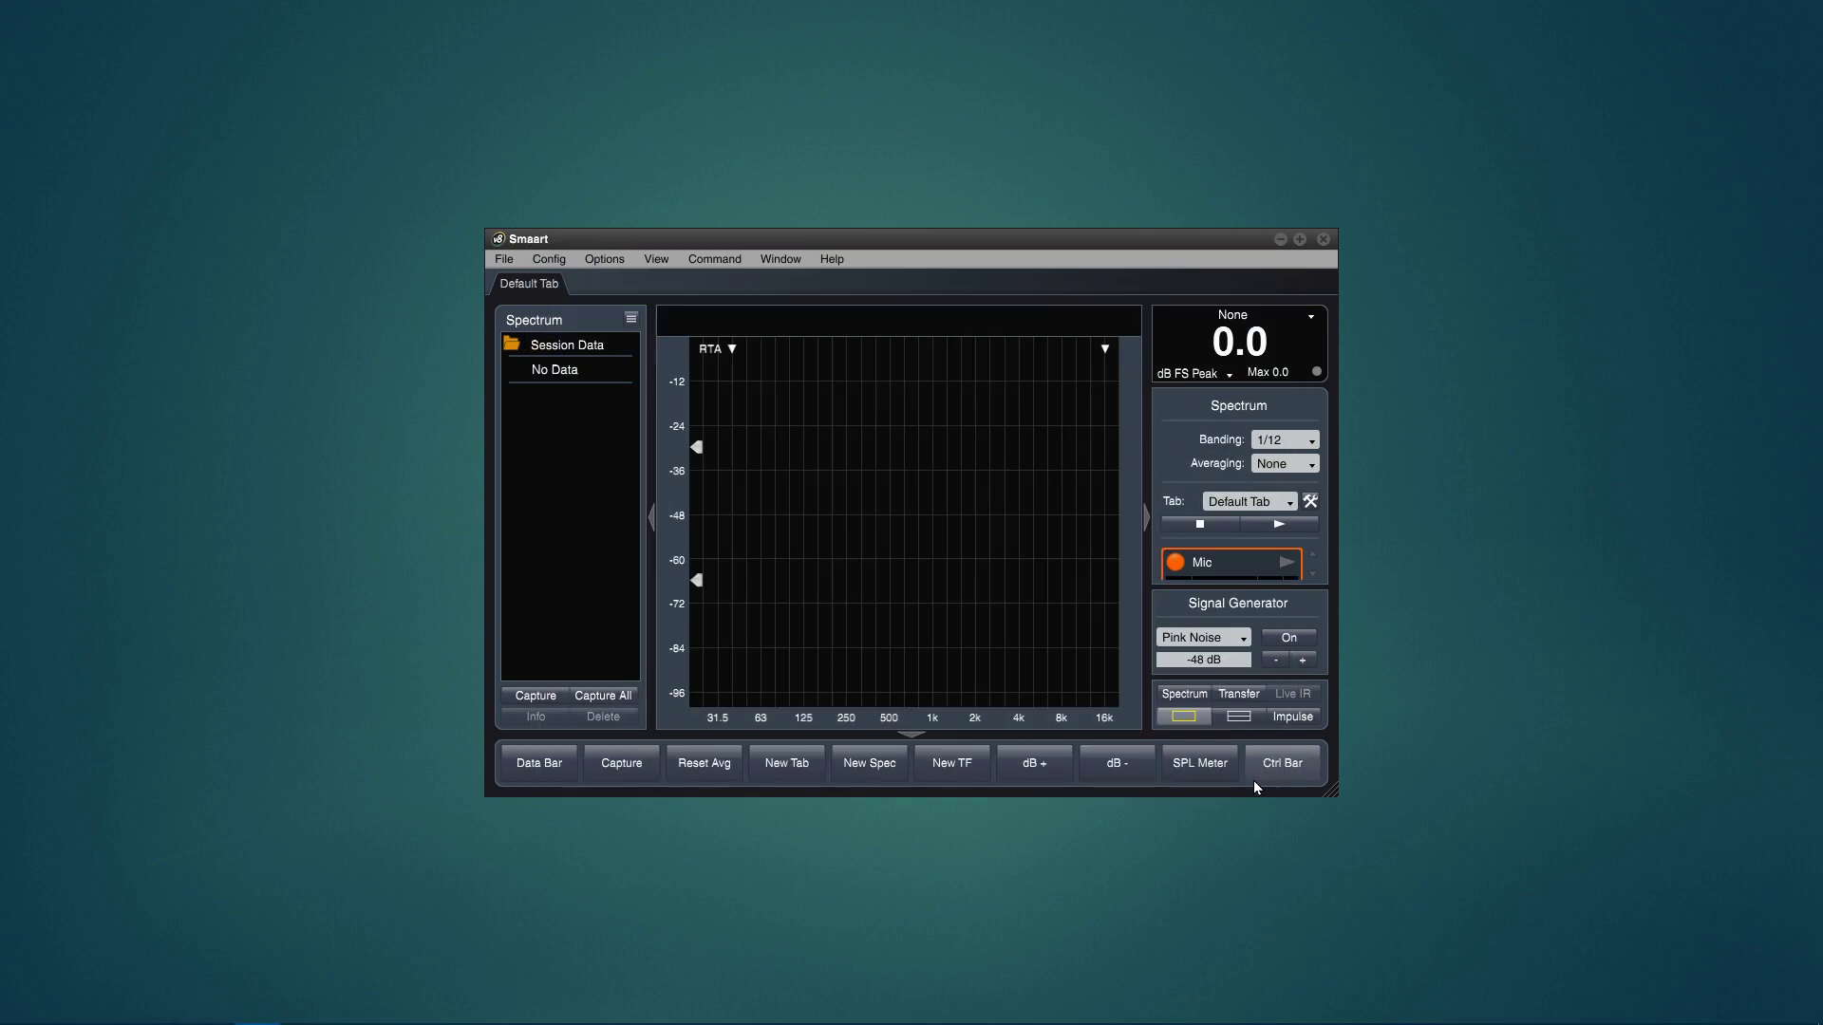
{"action": "left_click", "coordinate": [1300, 242]}
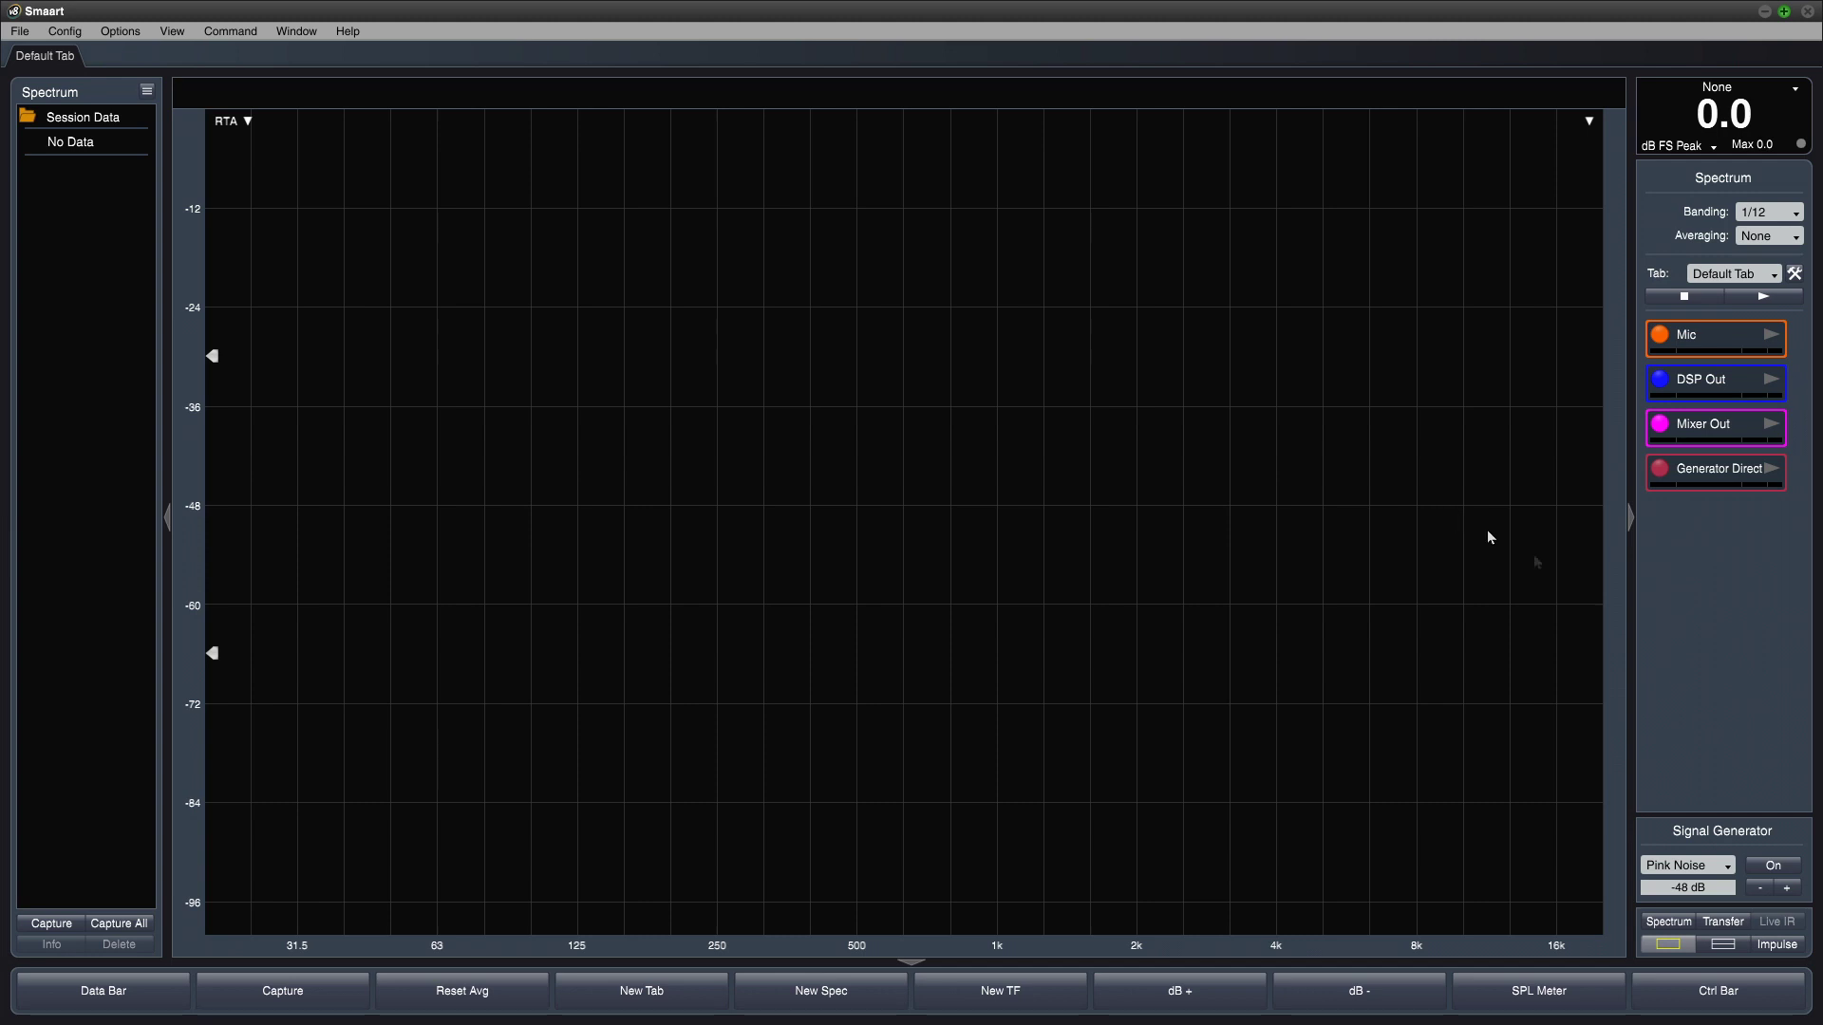
{"action": "left_click", "coordinate": [1730, 844]}
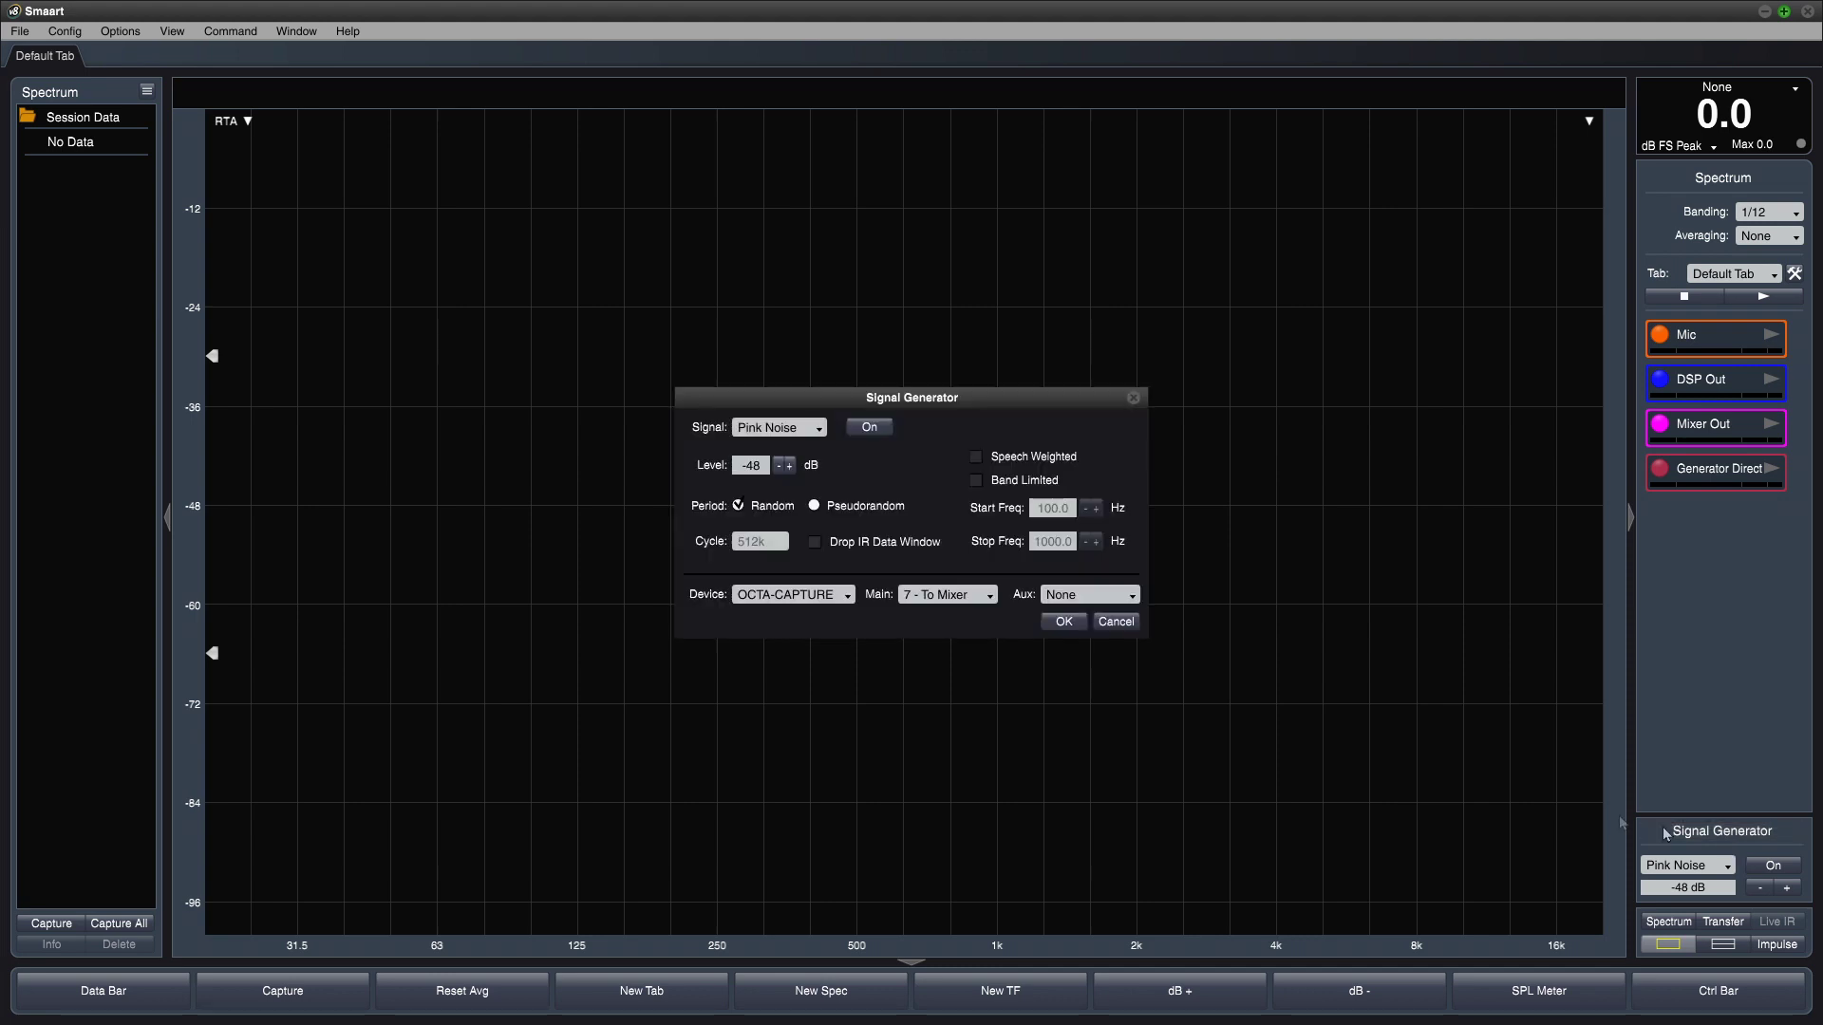
Step: Set the signal generator's Aux output to '8 - To Loopback' and confirm with OK
{"action": "left_click", "coordinate": [1082, 596]}
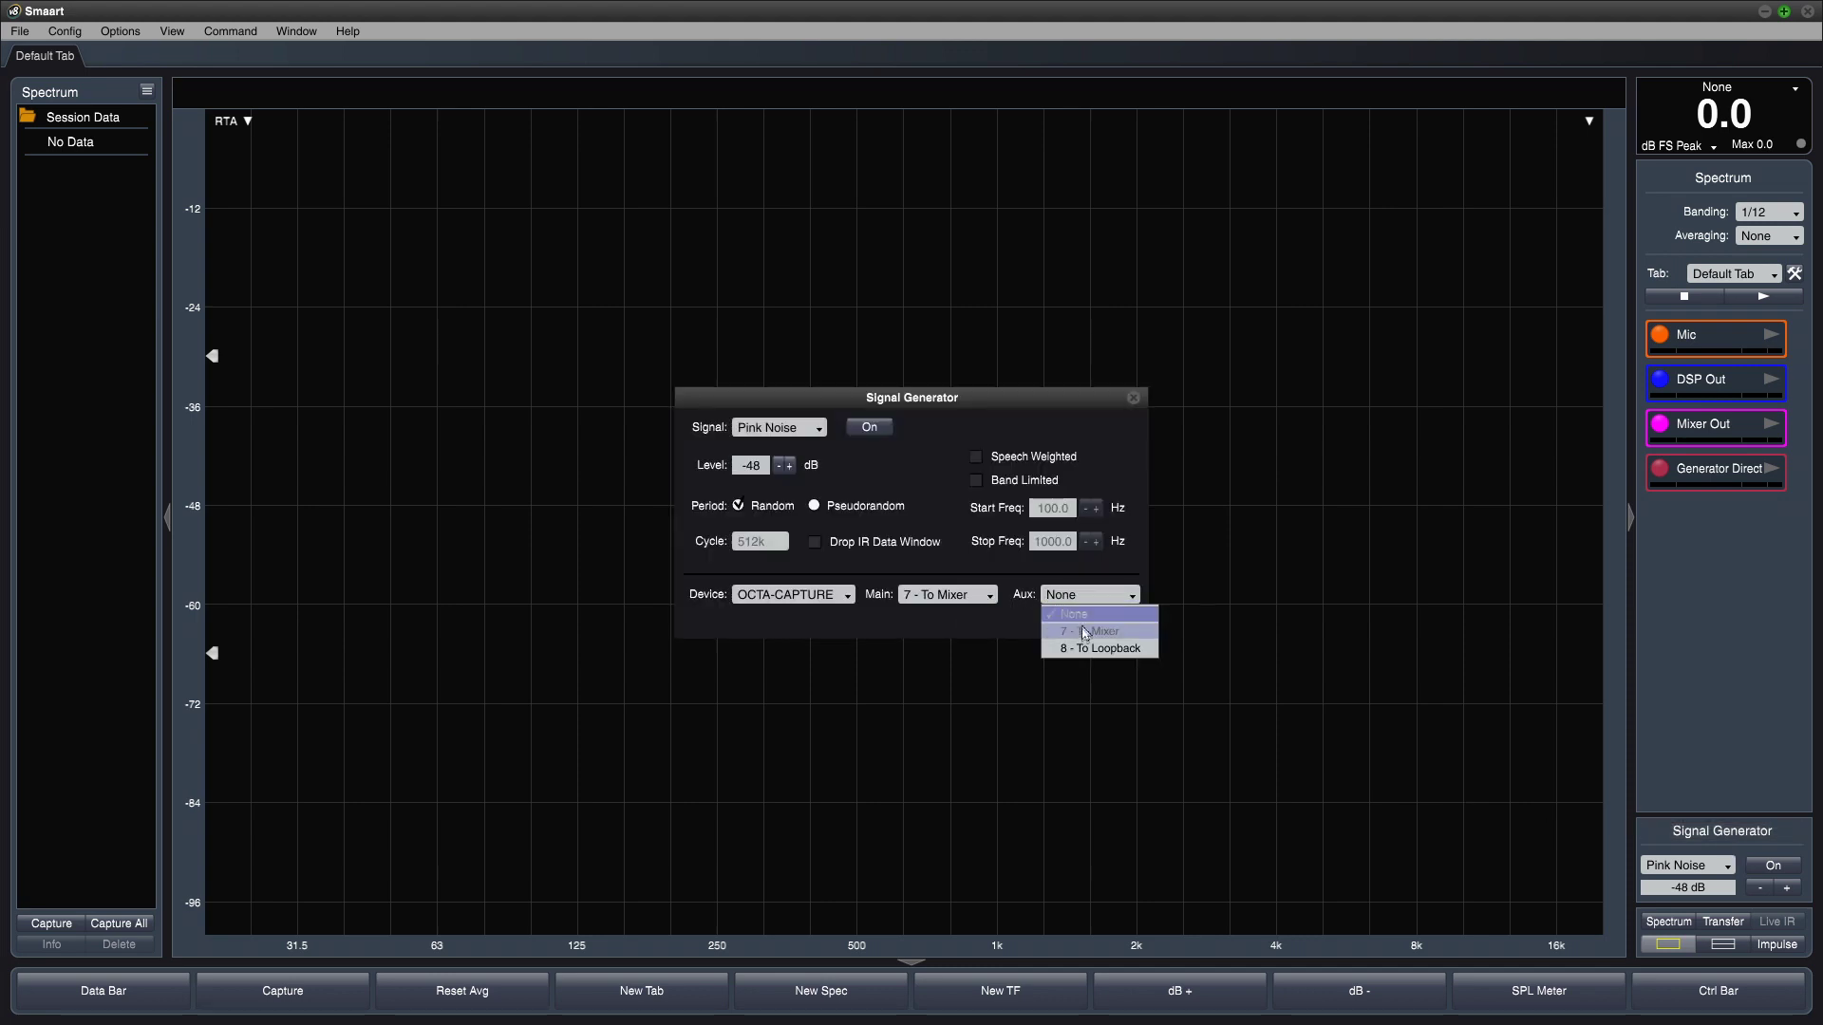
{"action": "left_click", "coordinate": [1085, 649]}
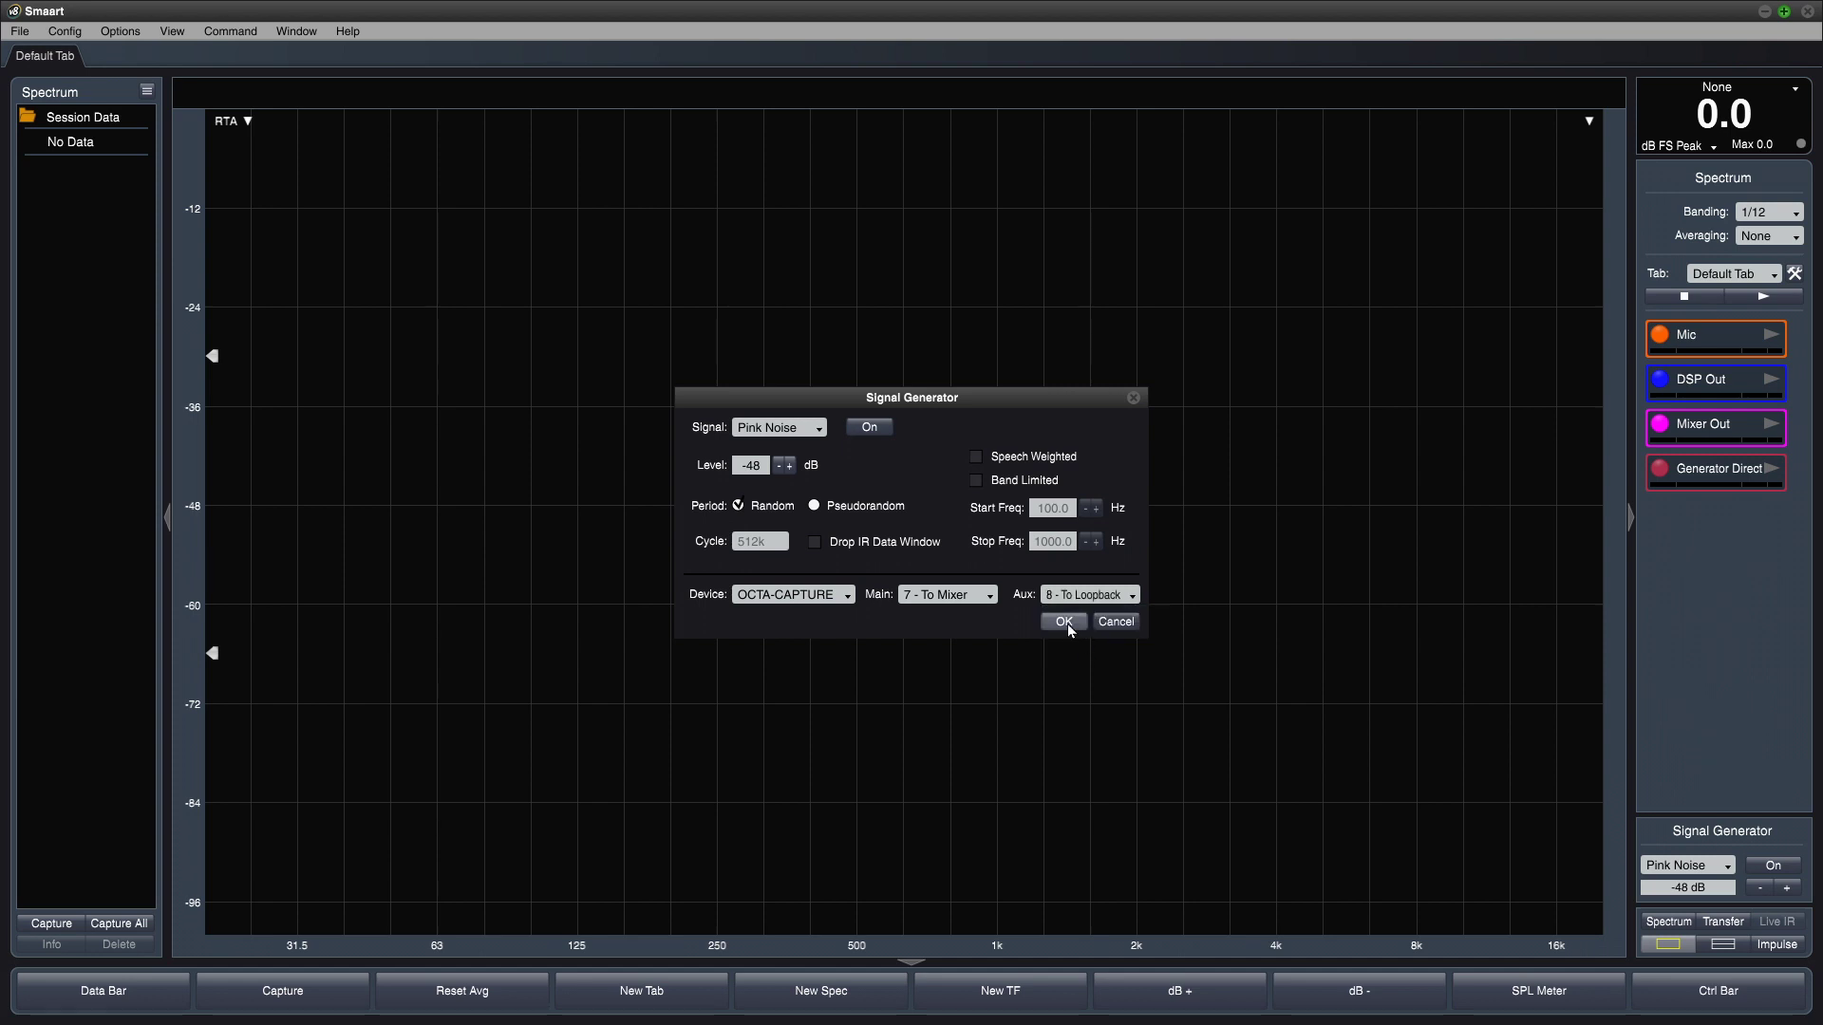
{"action": "left_click", "coordinate": [1064, 623]}
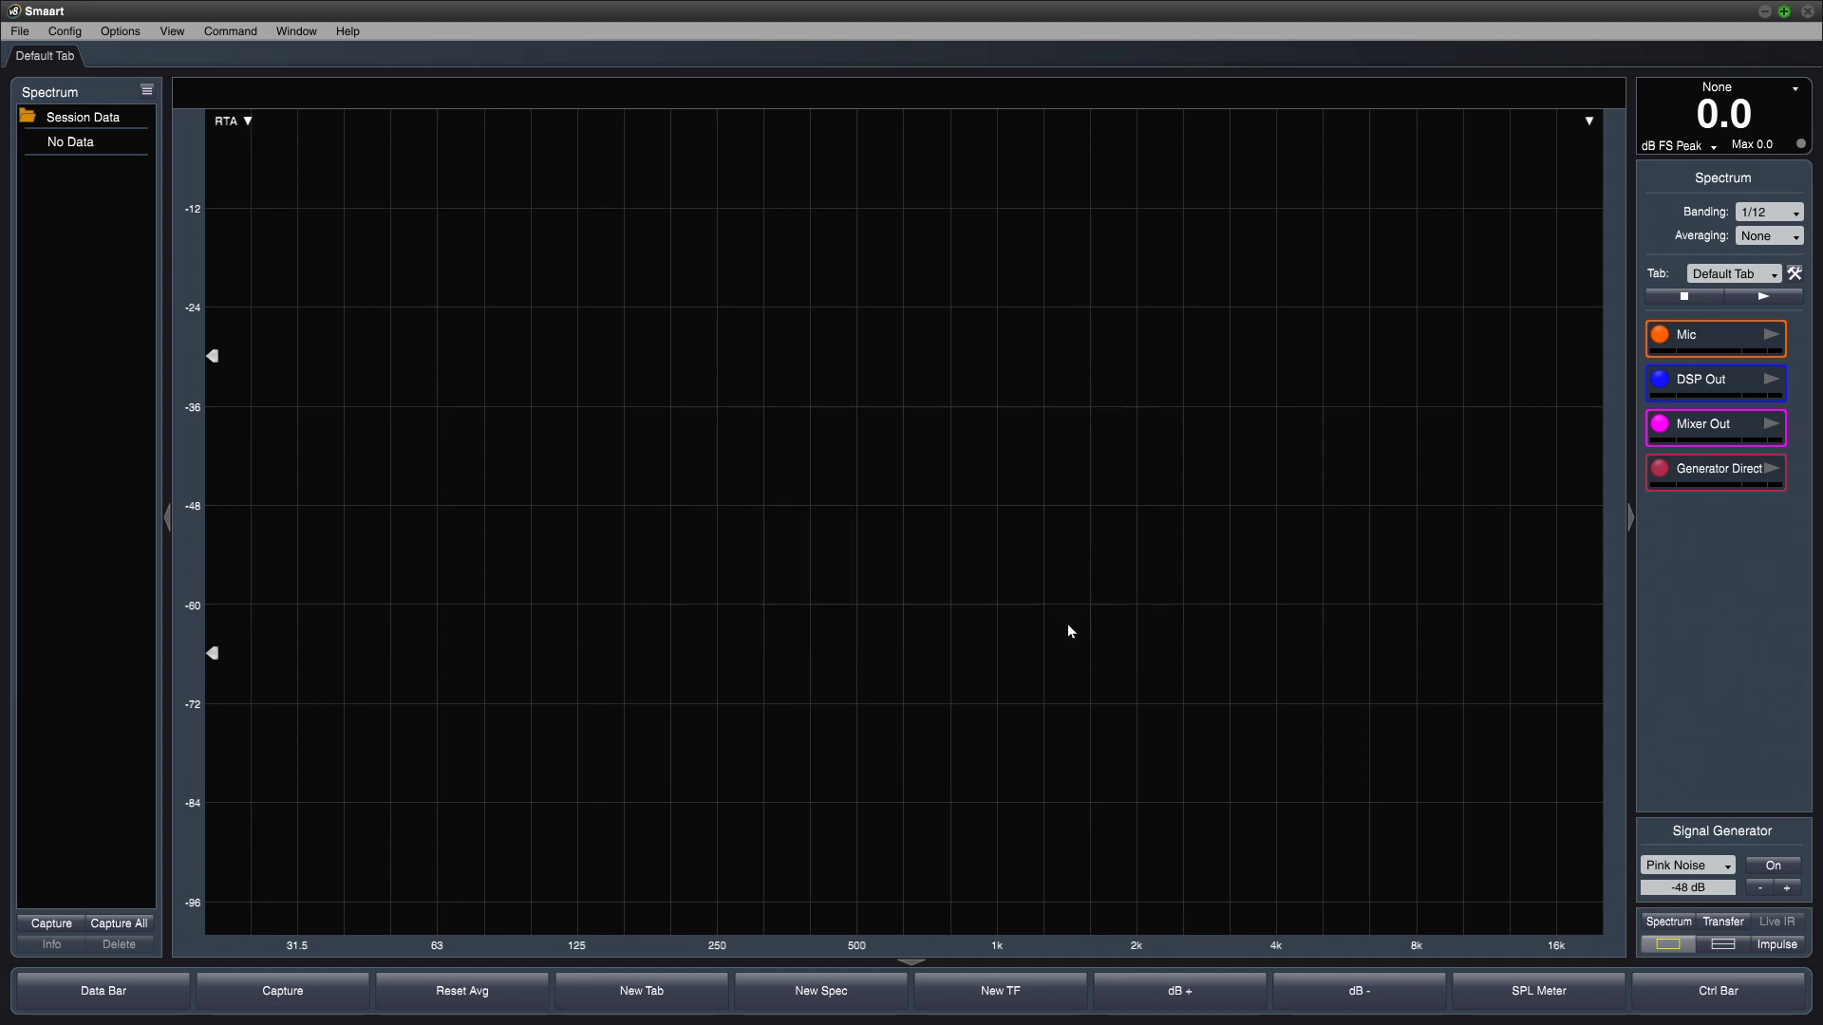
Step: Switch on the pink noise, start the four input measurements, and show them as stacked multi-spectrum plots
{"action": "left_click", "coordinate": [1773, 867]}
{"action": "left_click", "coordinate": [1766, 296]}
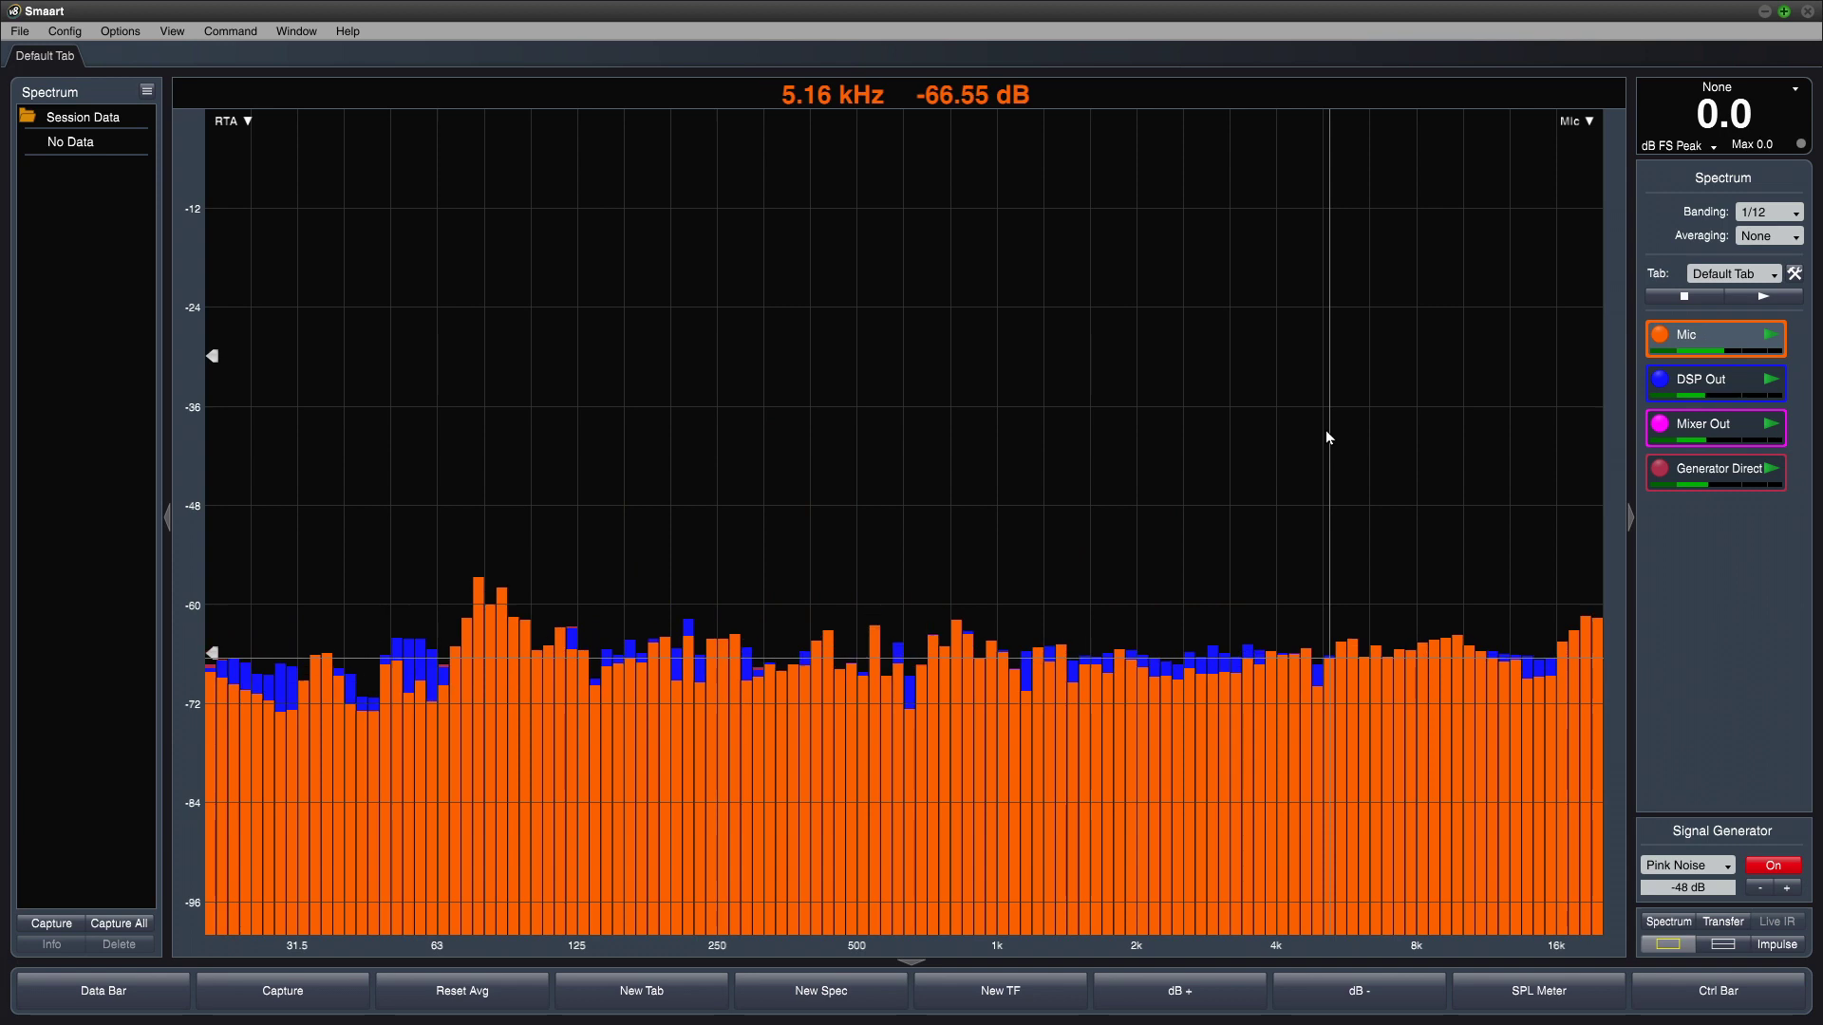
{"action": "key", "text": "m"}
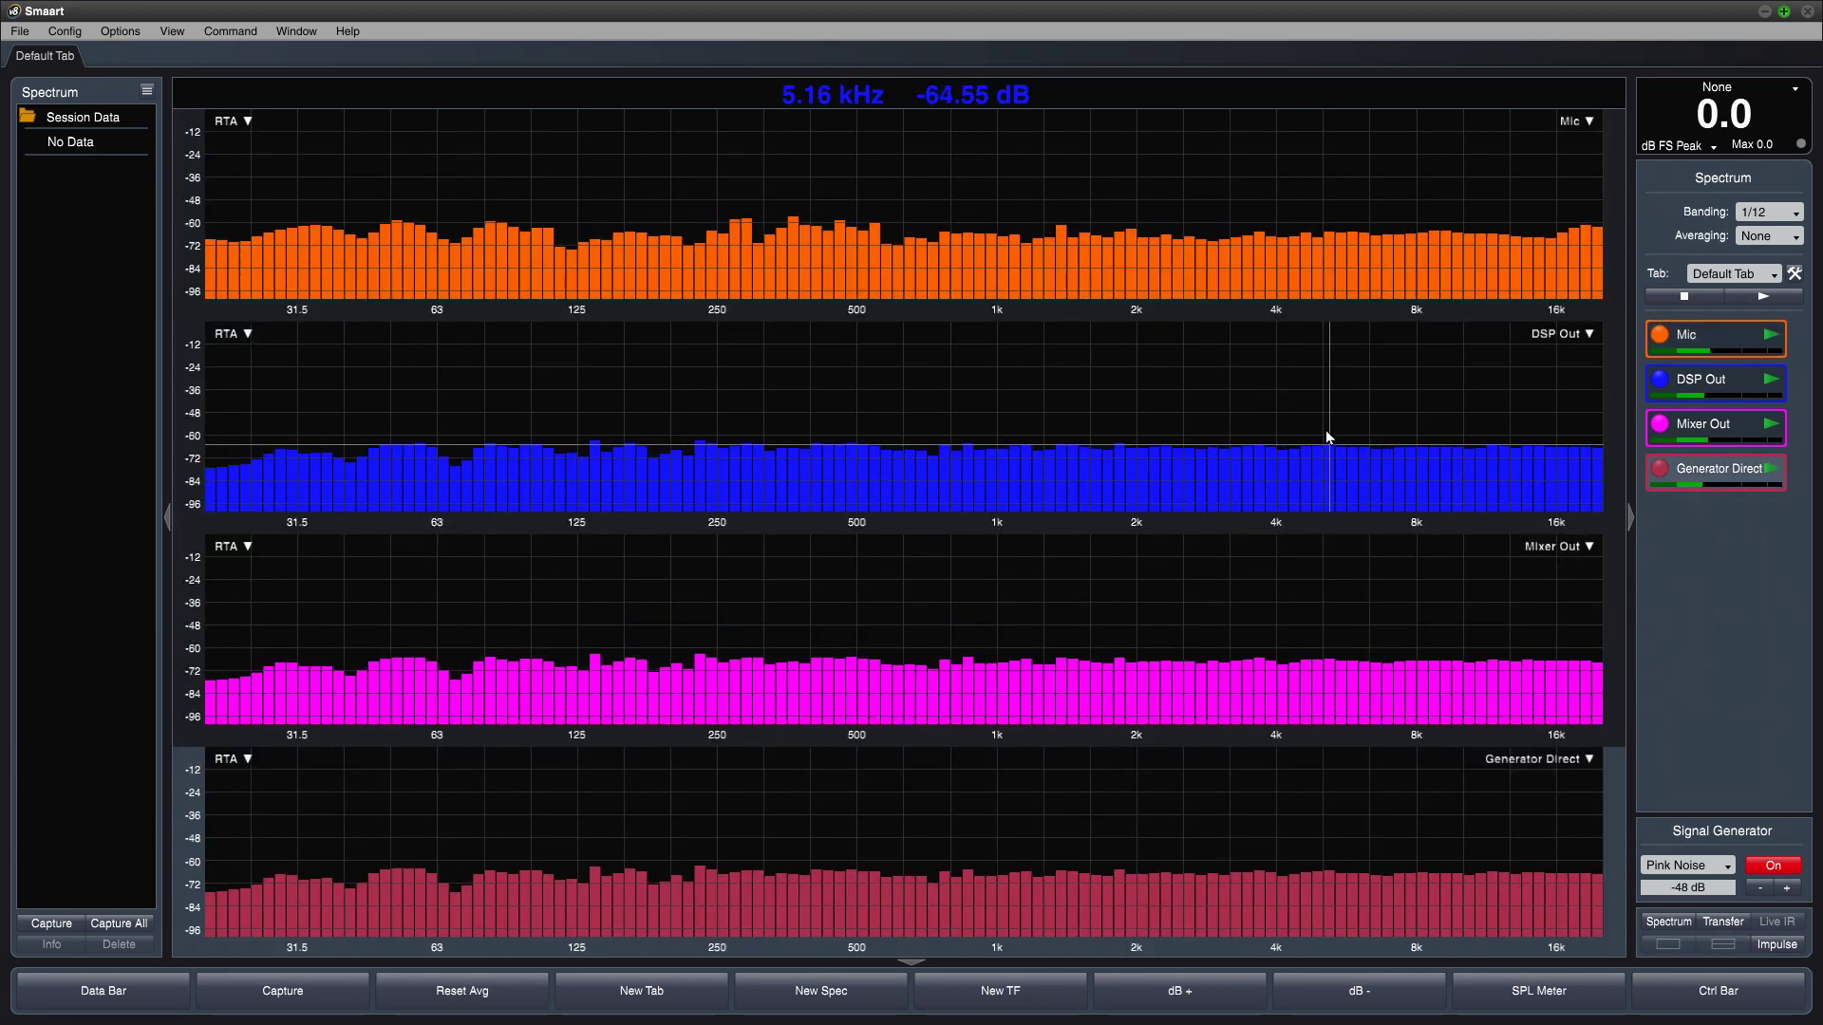